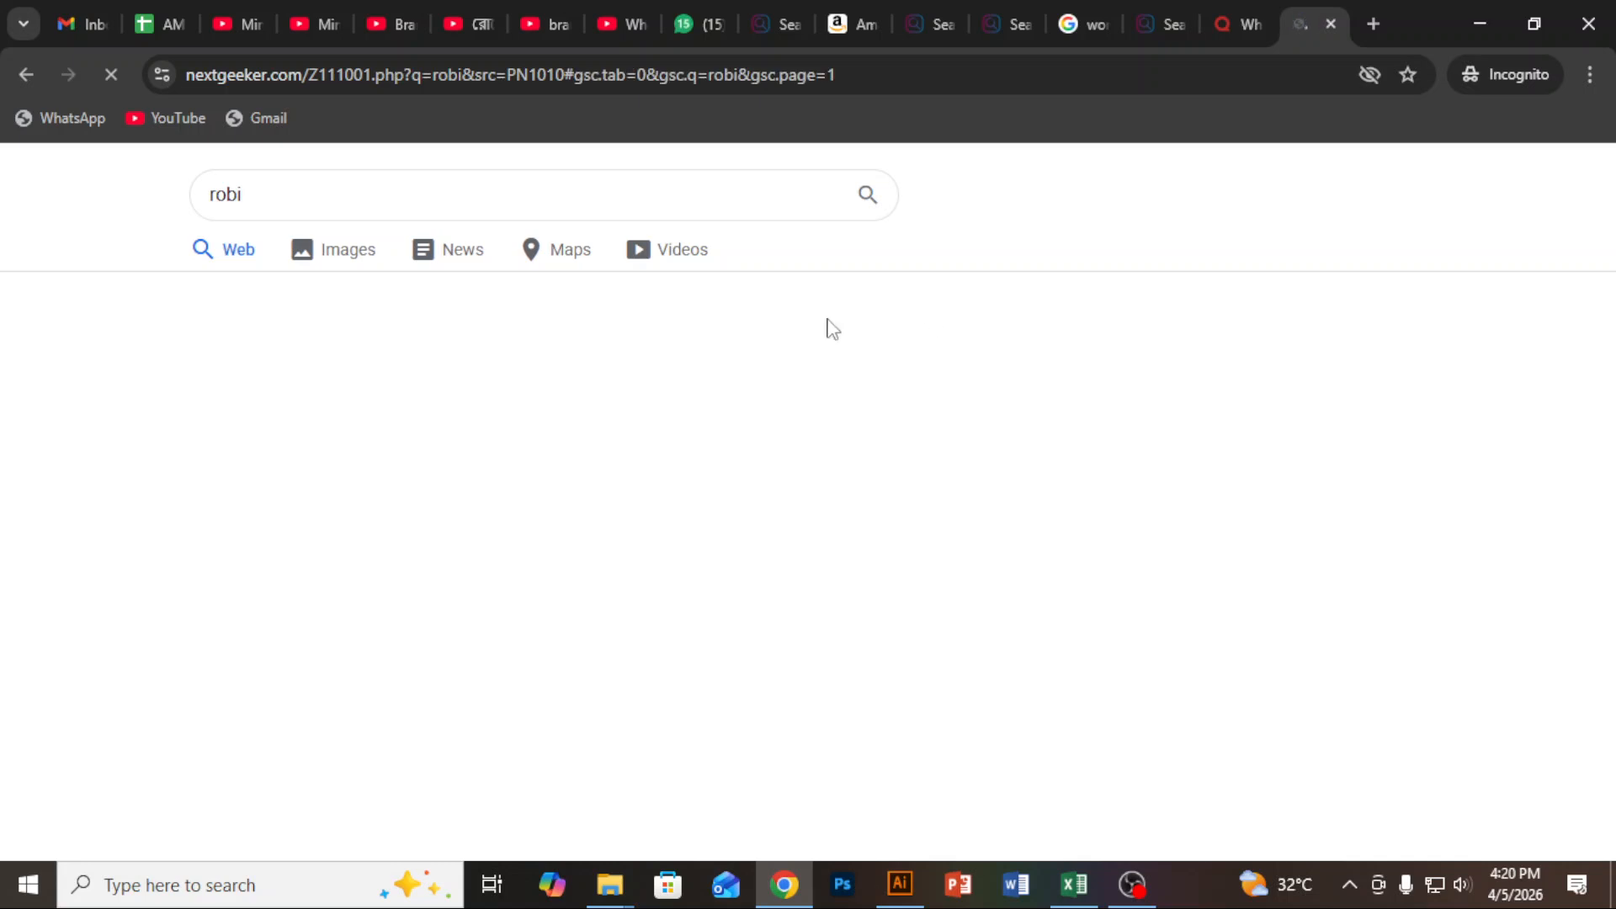
- Show the image results for robi and copy the logo picture from the Wikipedia result
click(358, 257)
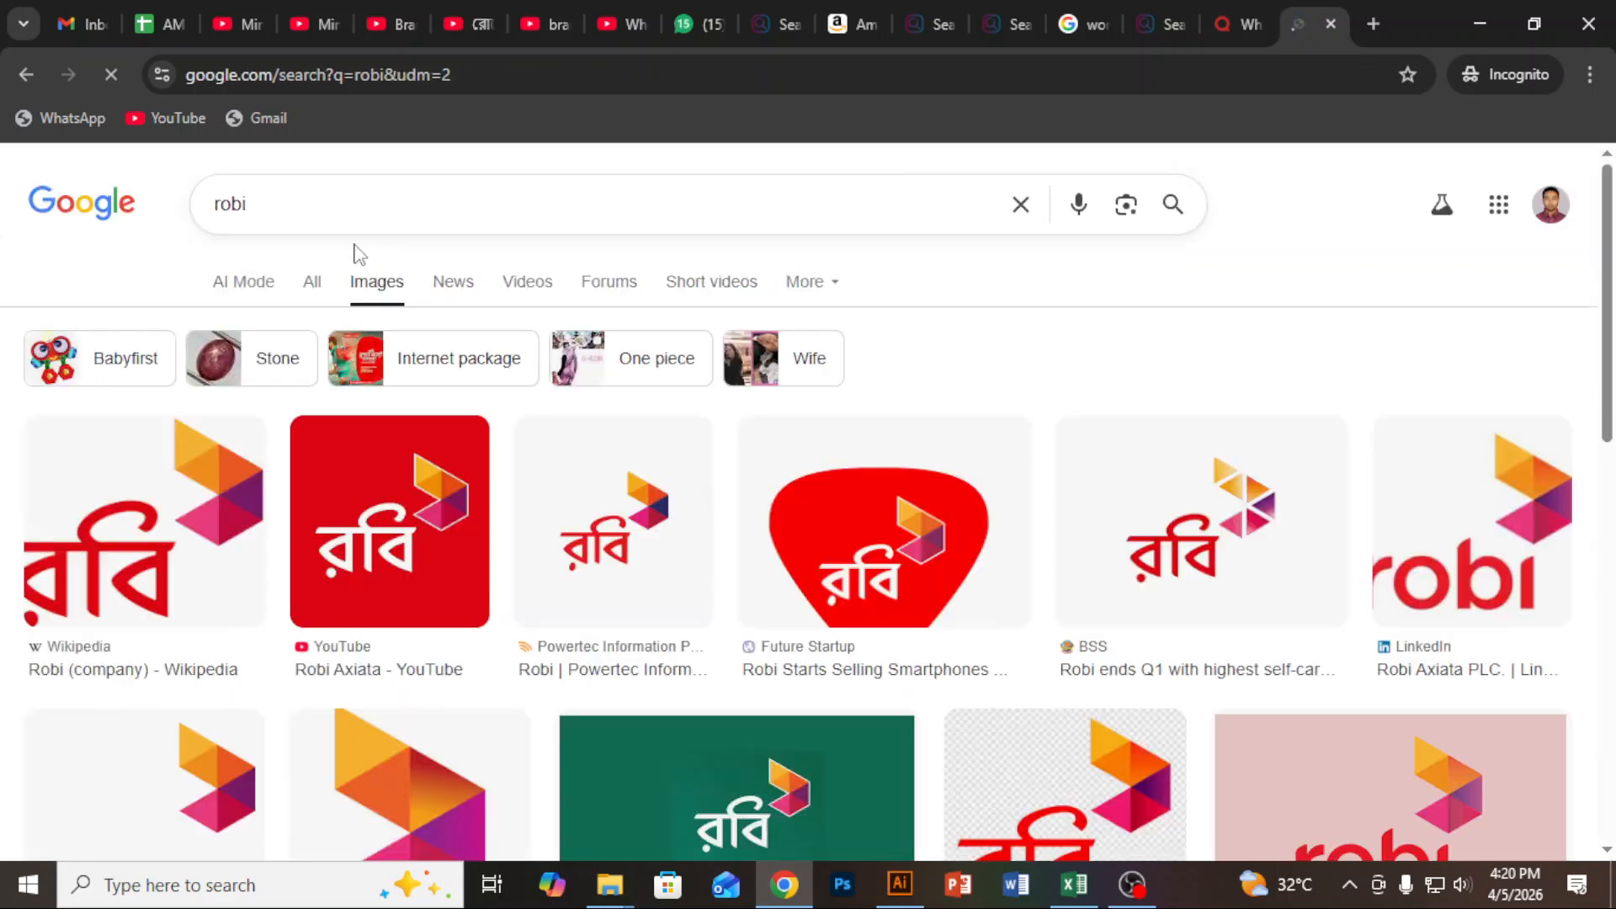
right_click(149, 485)
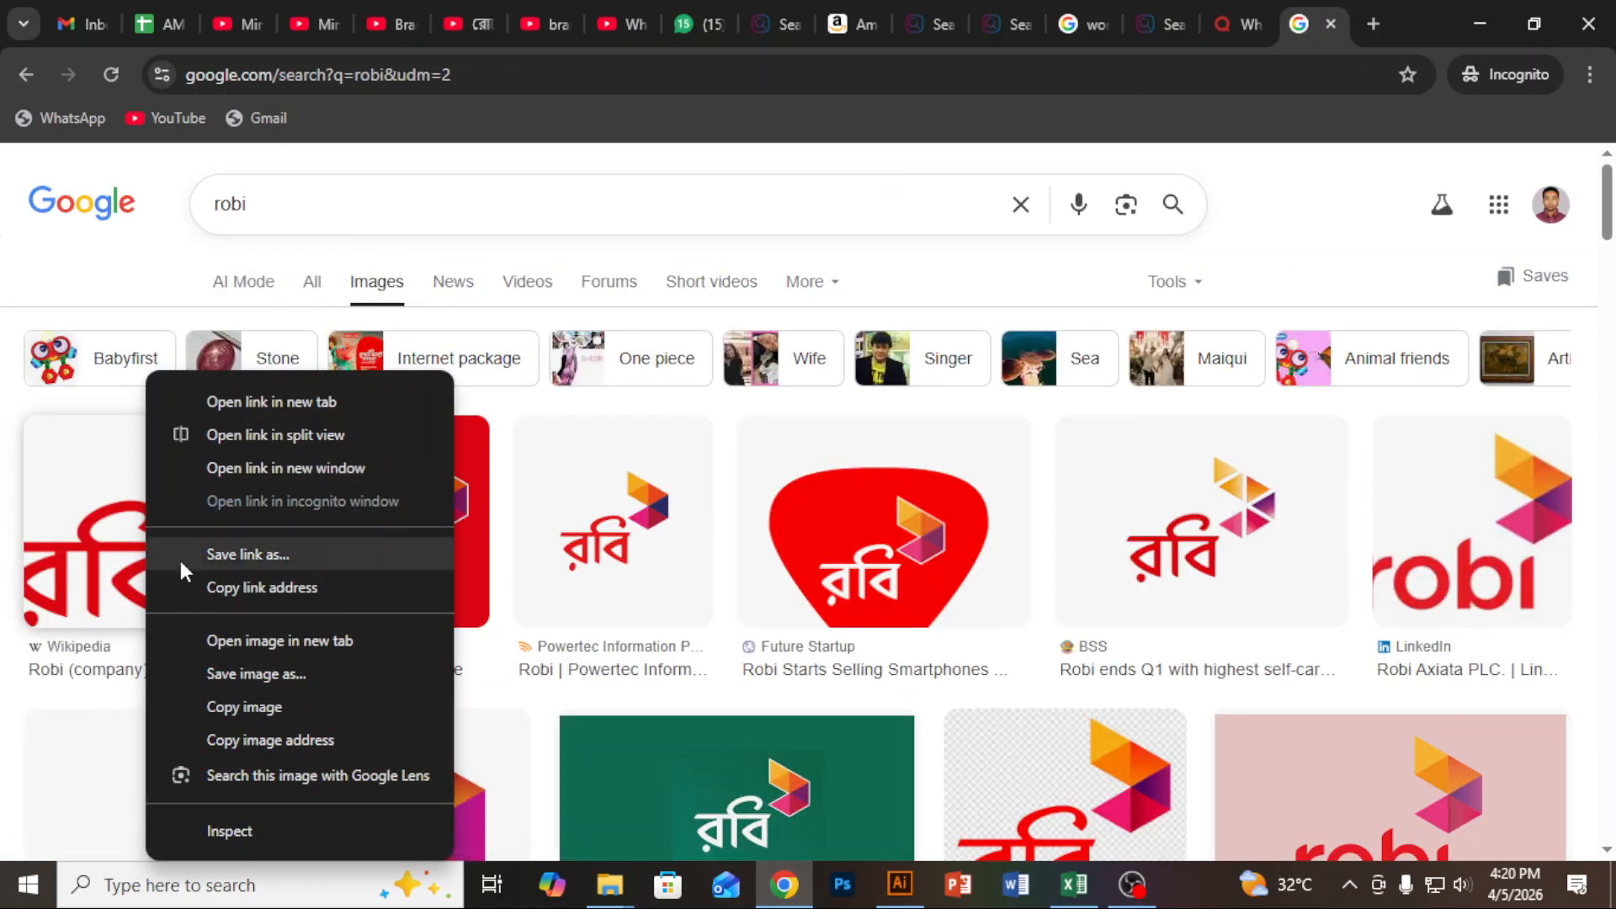
click(229, 707)
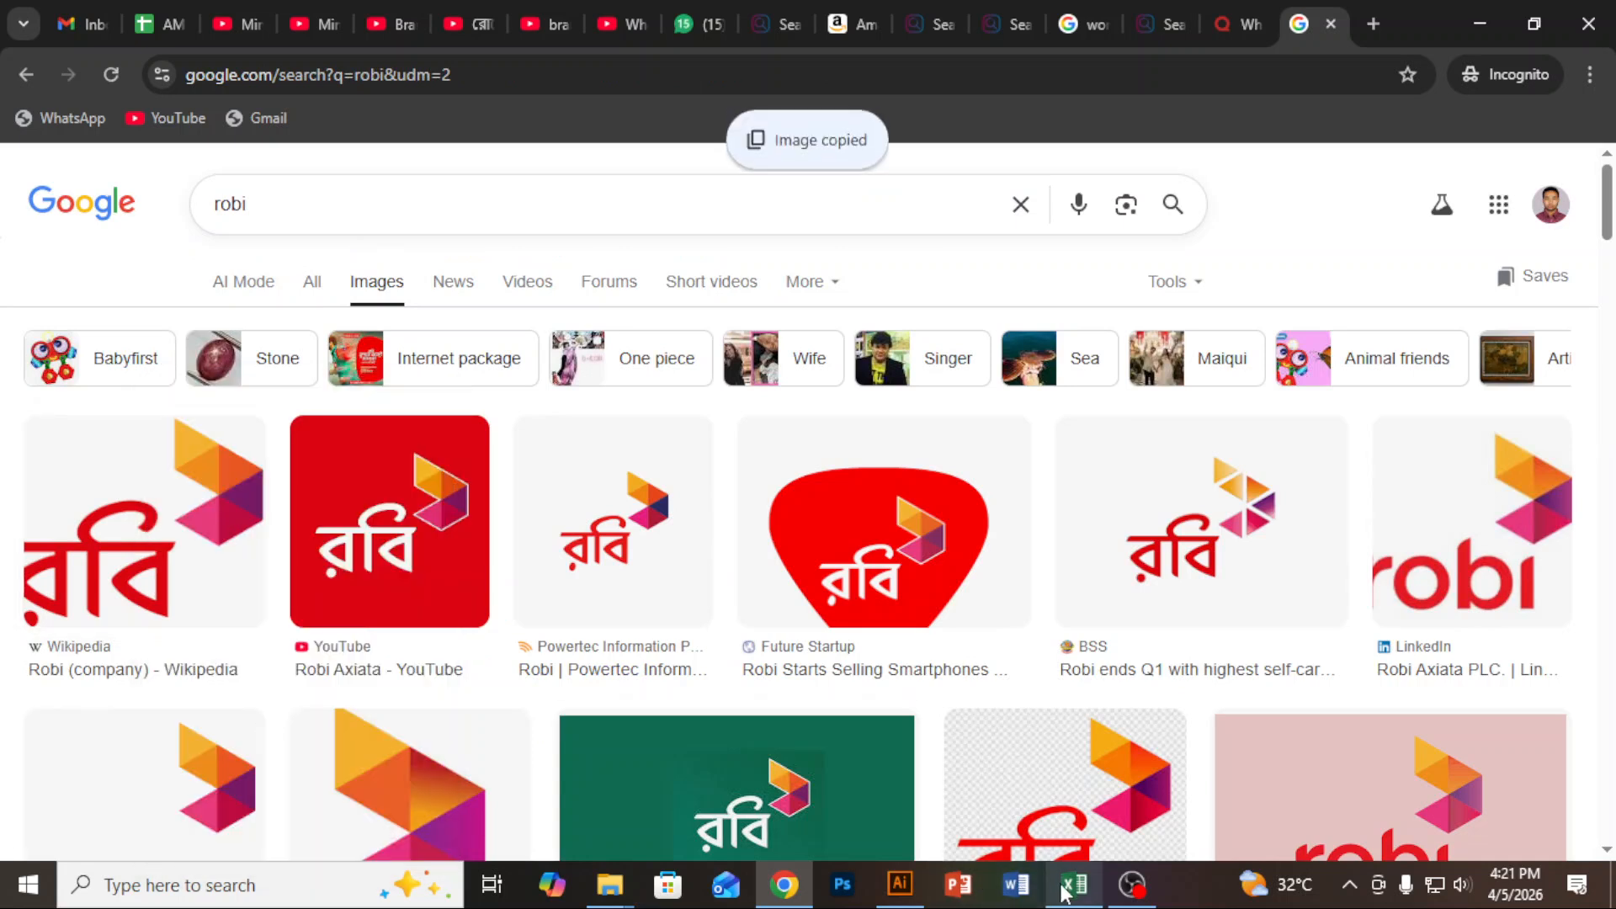
- Switch to Illustrator, paste the copied Robi logo, and place it beside the artboard as a reference
click(900, 884)
key(a)
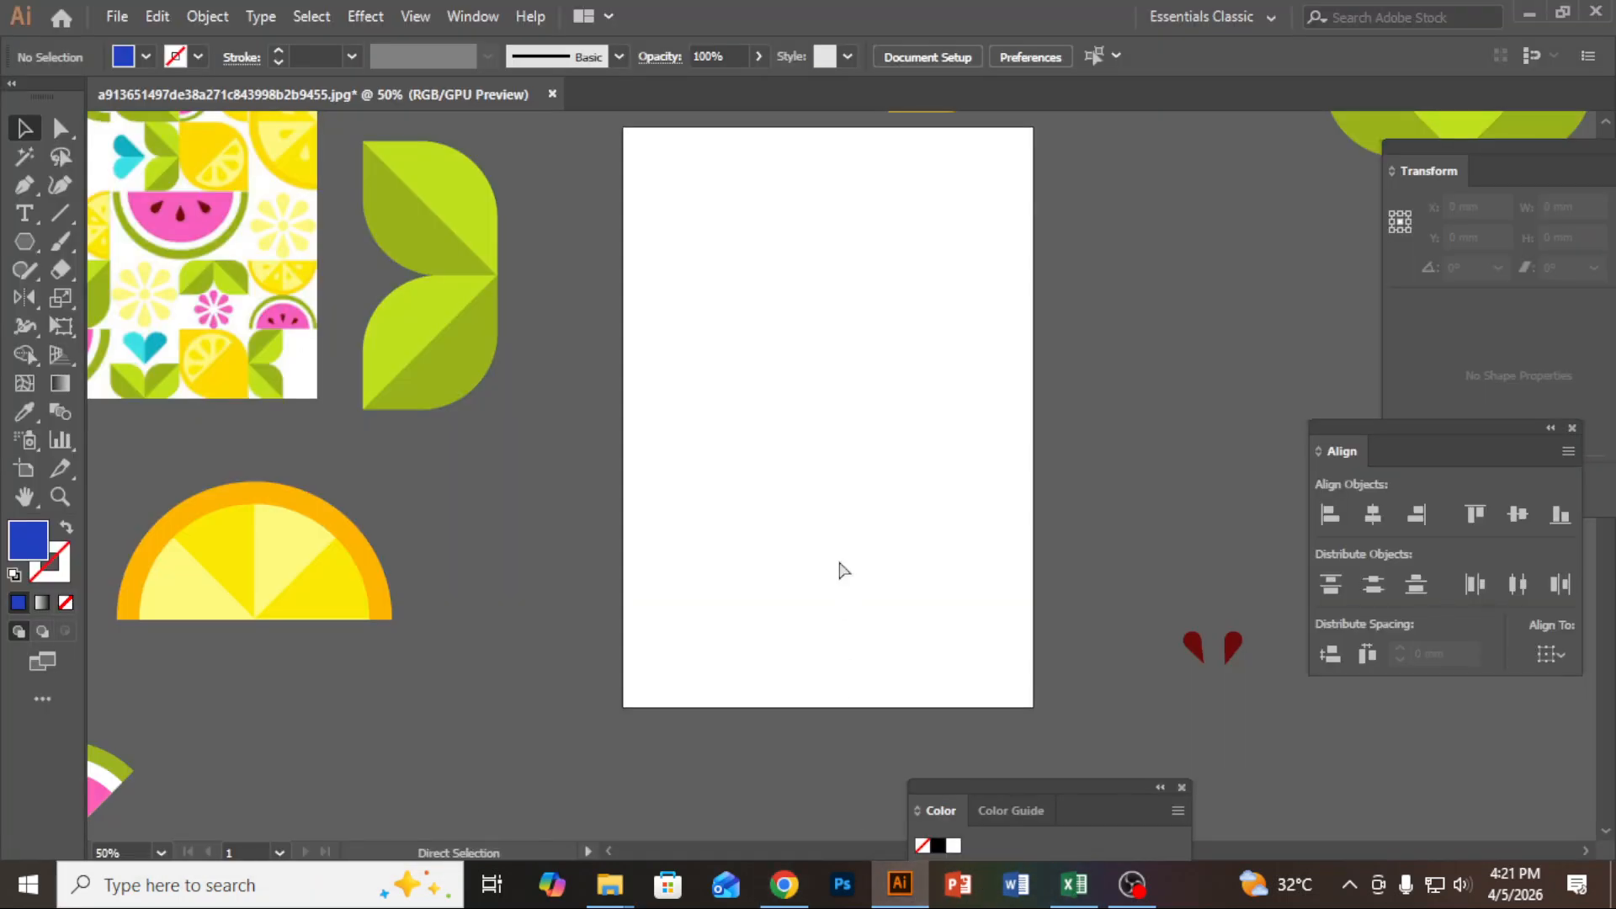
key(ctrl+v)
drag(931, 548, 1027, 625)
drag(1005, 512, 575, 522)
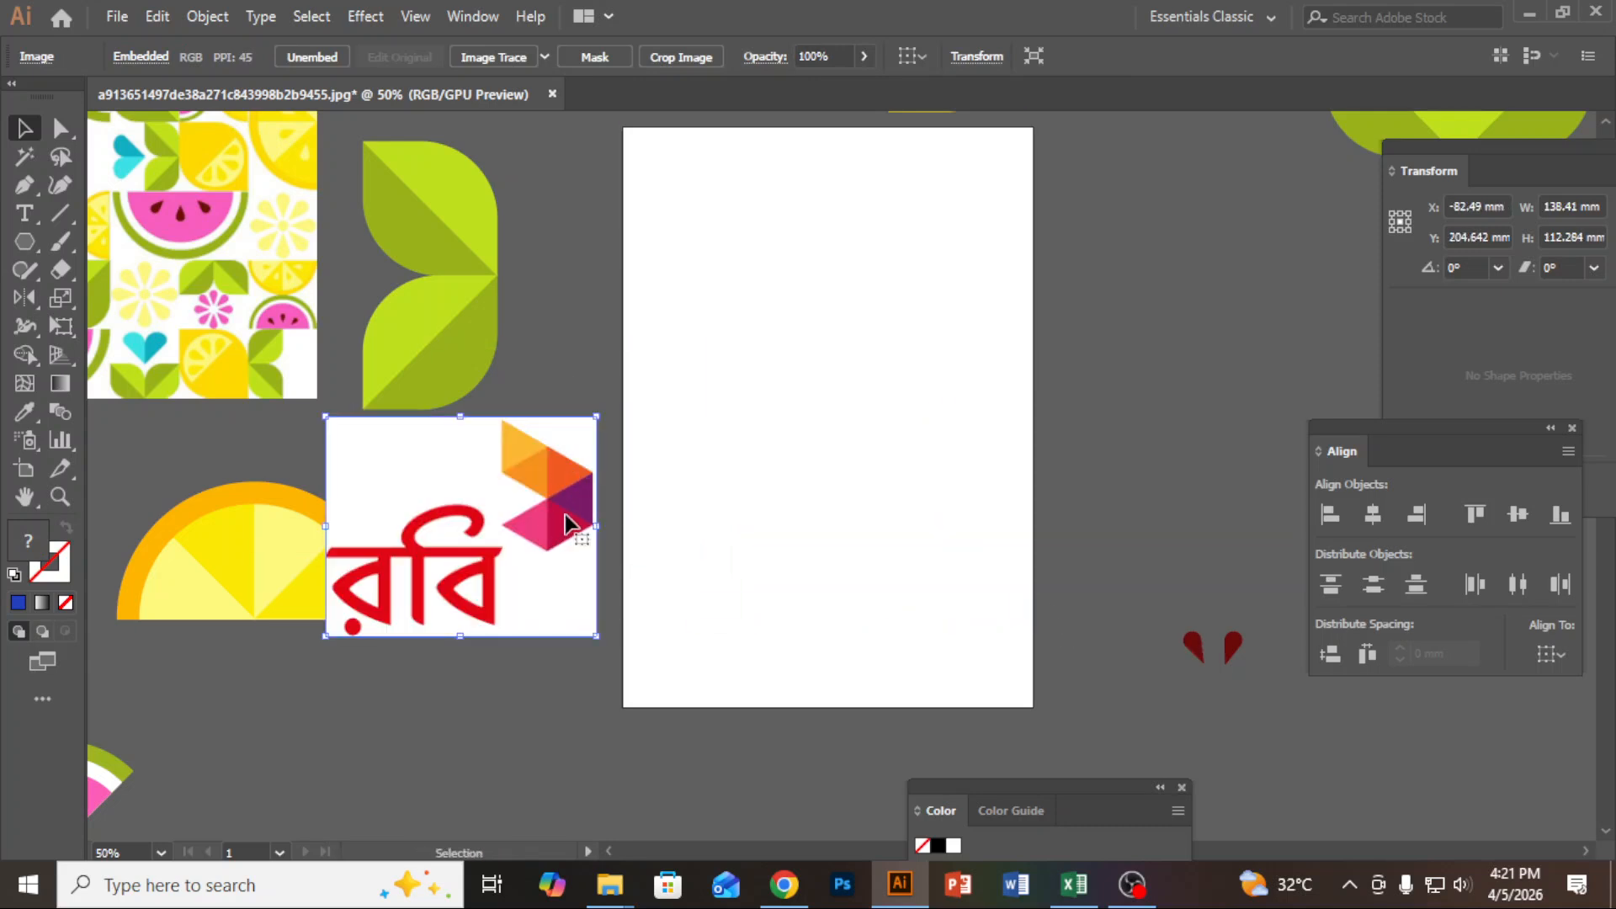
- Draw a hexagon with sides of about 85 mm on the artboard and rotate it a quarter turn so a corner points up
click(30, 251)
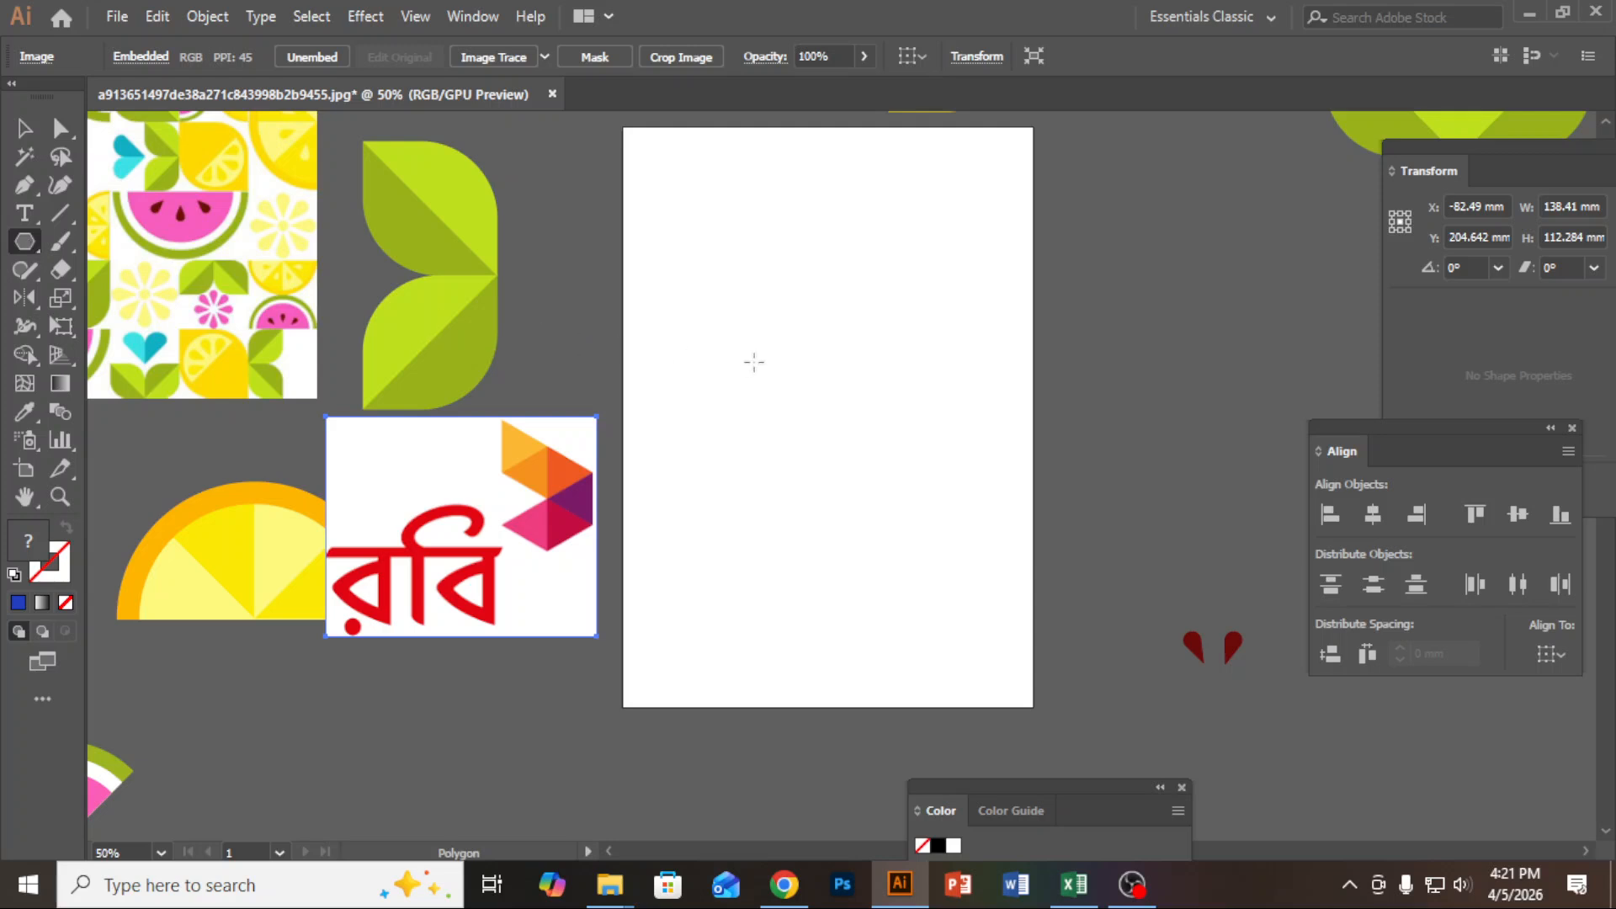
drag(804, 409, 943, 499)
click(27, 128)
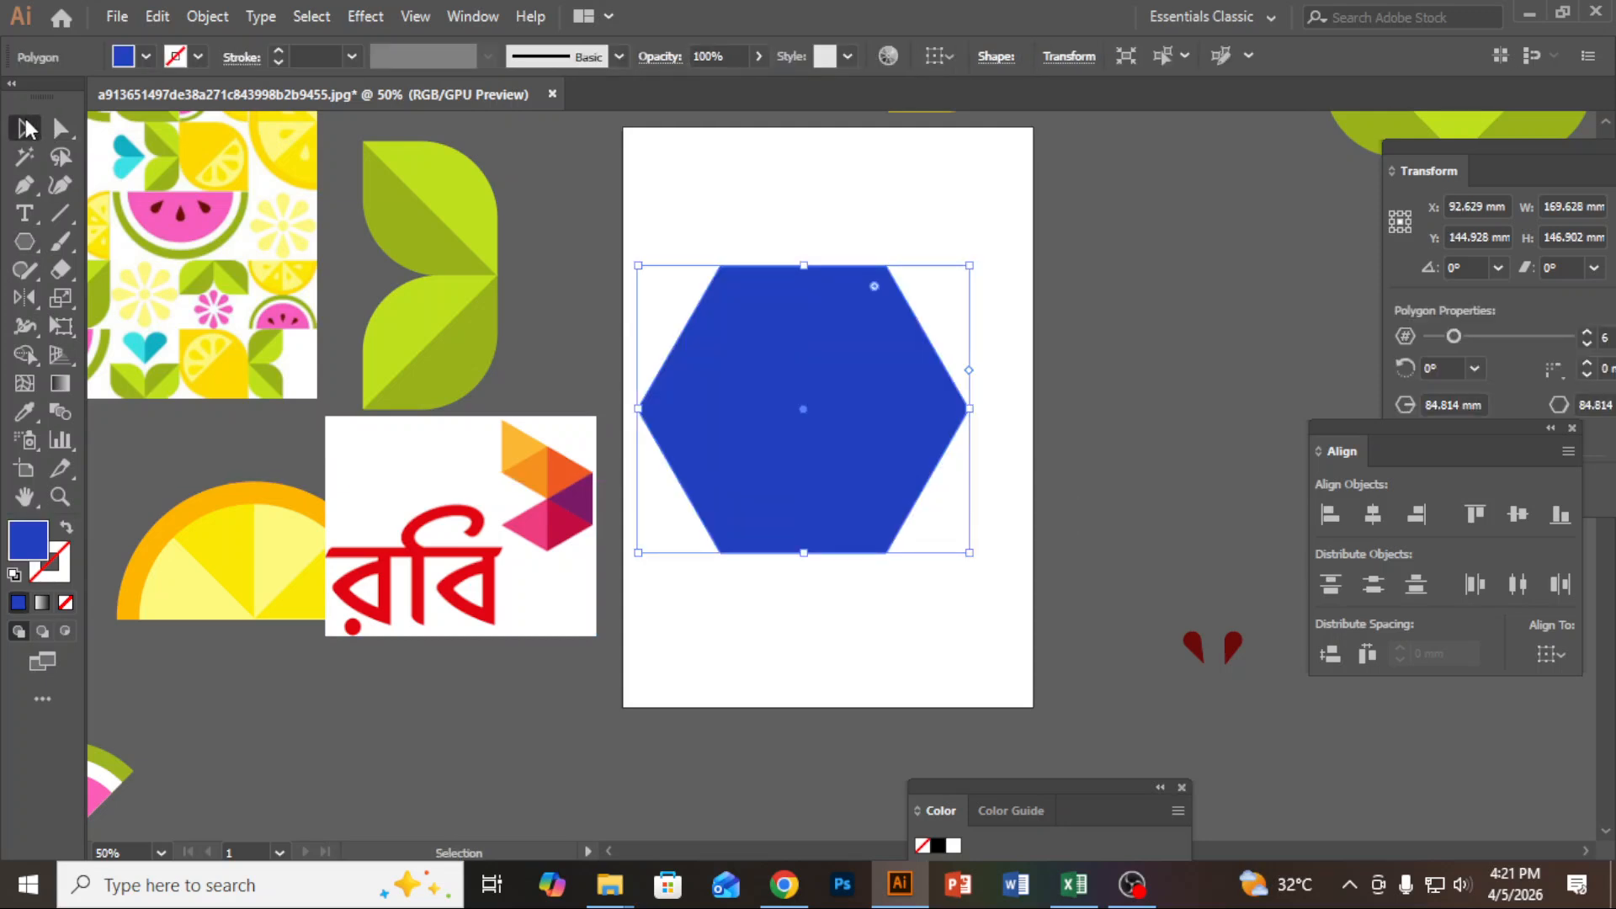
drag(736, 433, 774, 433)
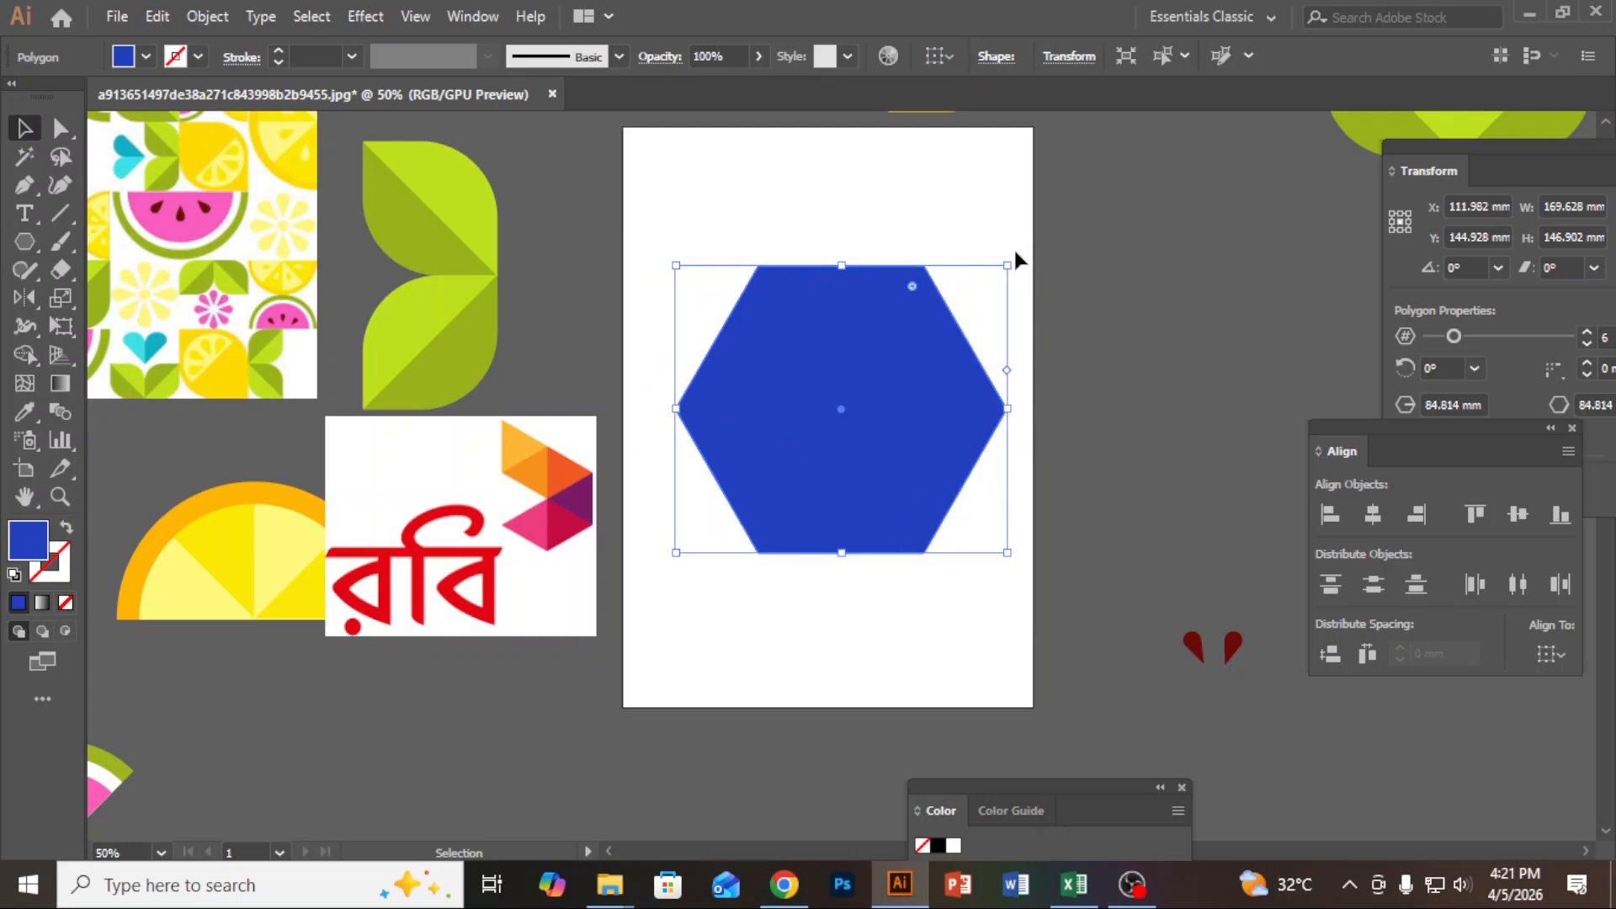
drag(1016, 253, 1021, 589)
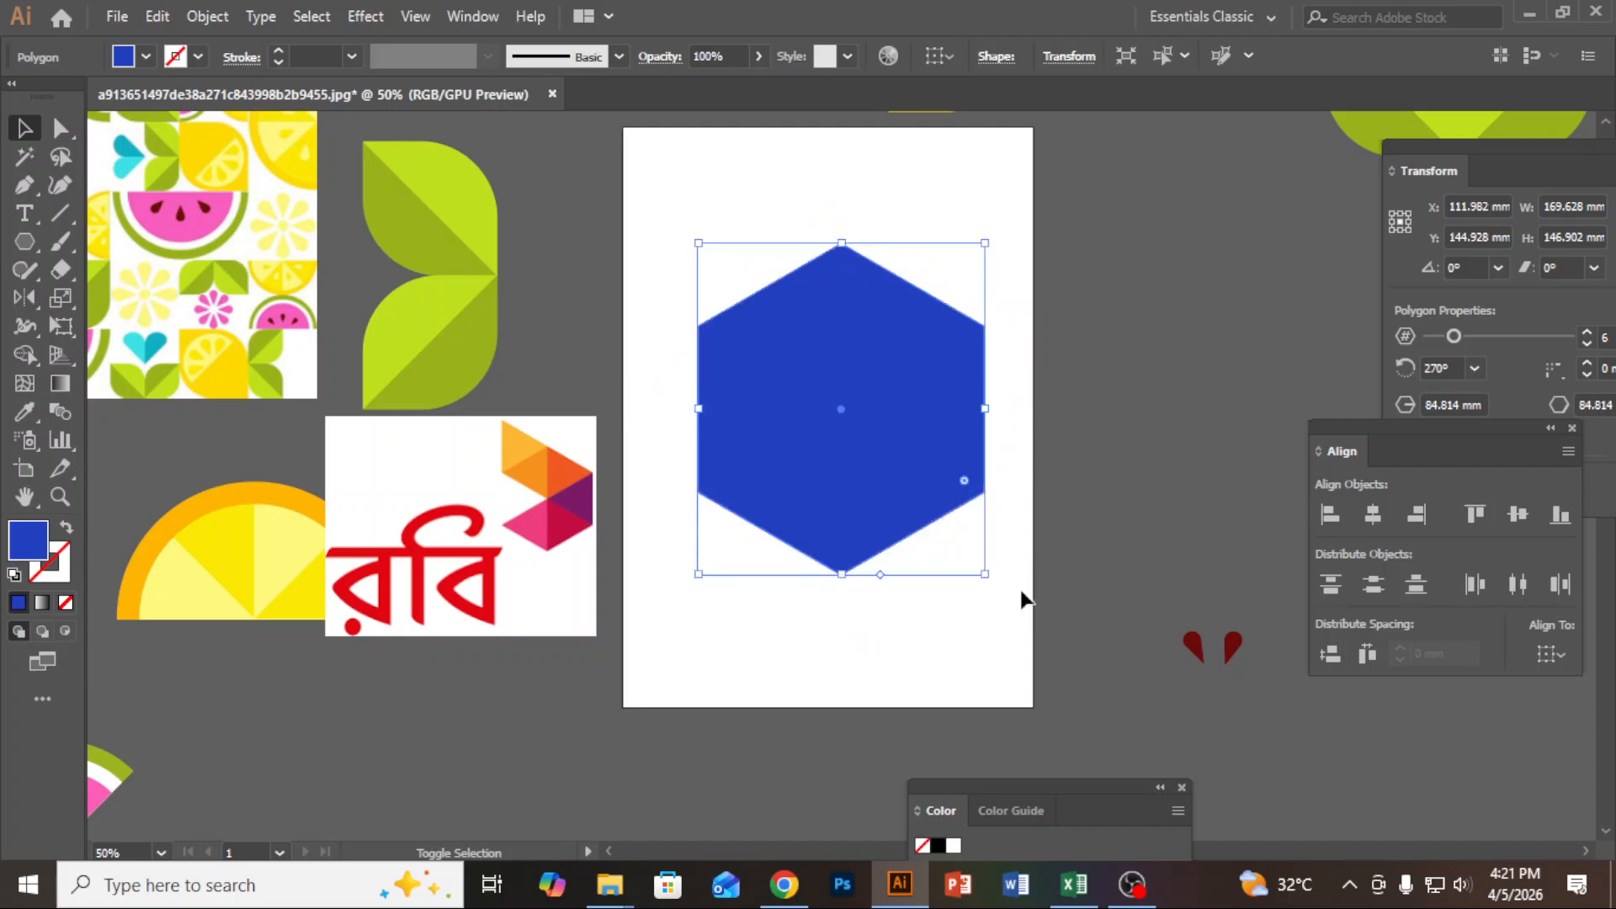
click(909, 637)
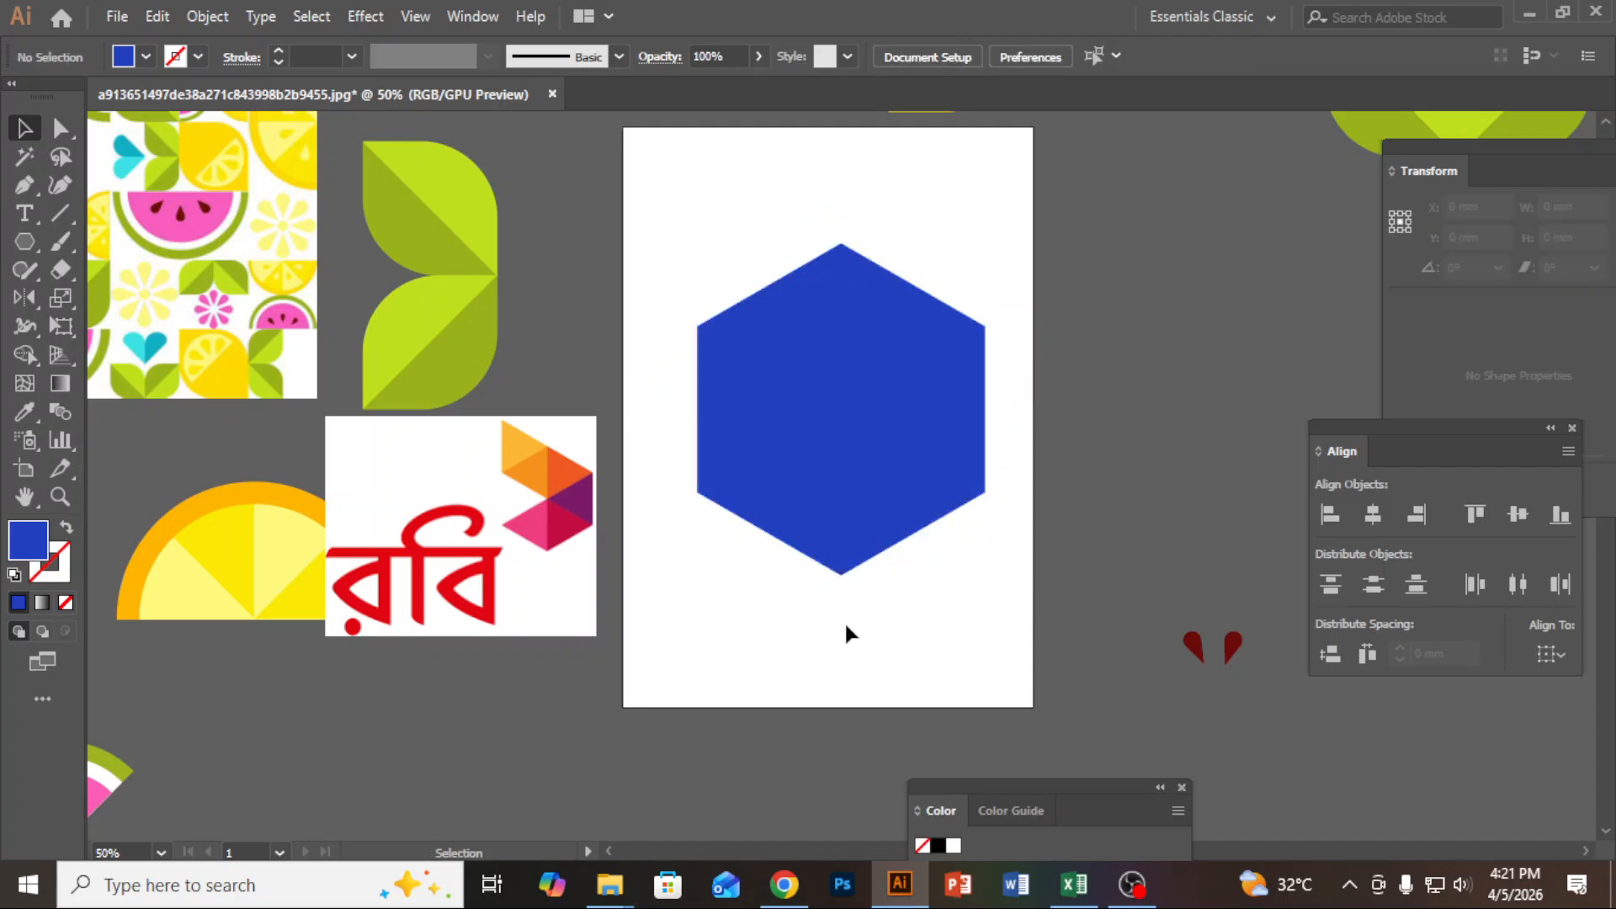
- Draw three straight lines joining the opposite corners of the hexagon through its centre
click(64, 214)
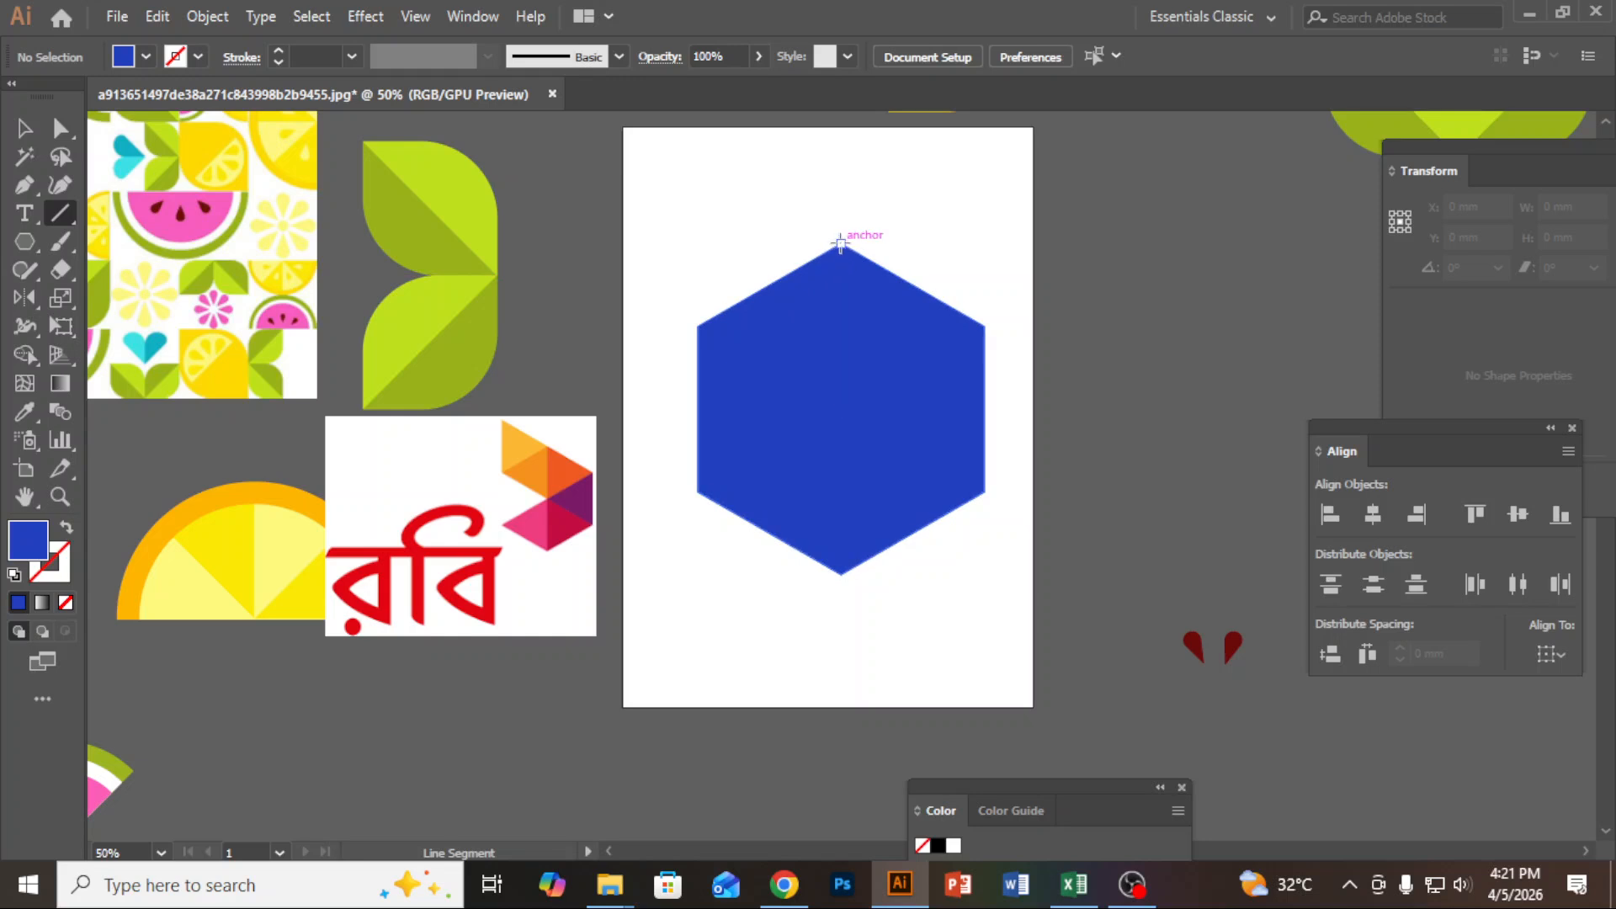
drag(841, 245, 839, 575)
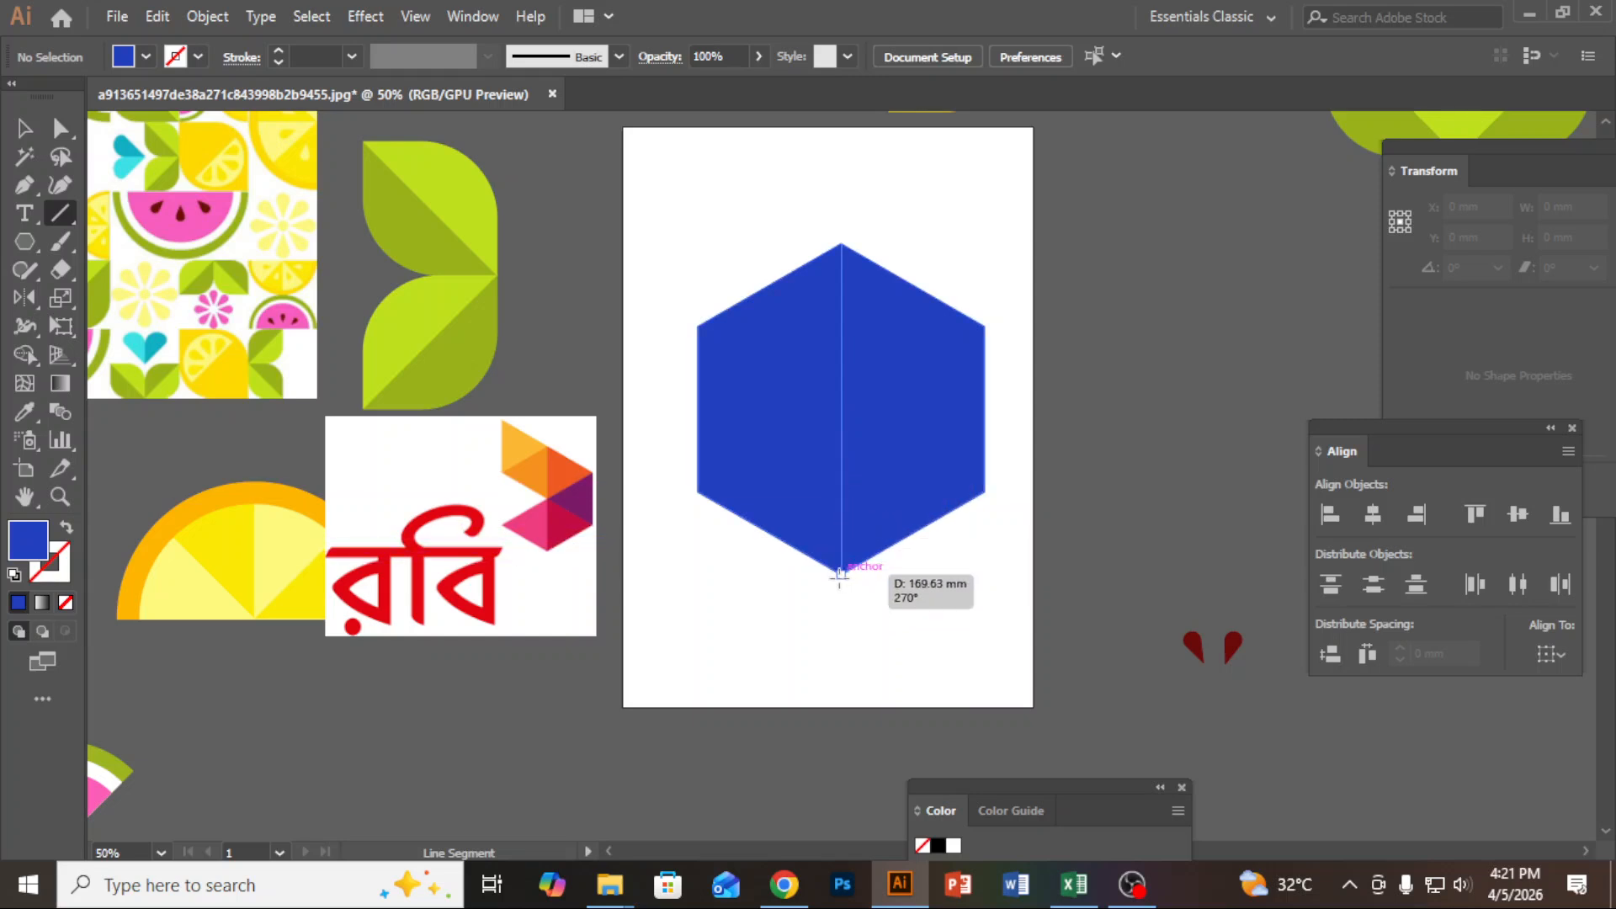
drag(840, 575, 840, 575)
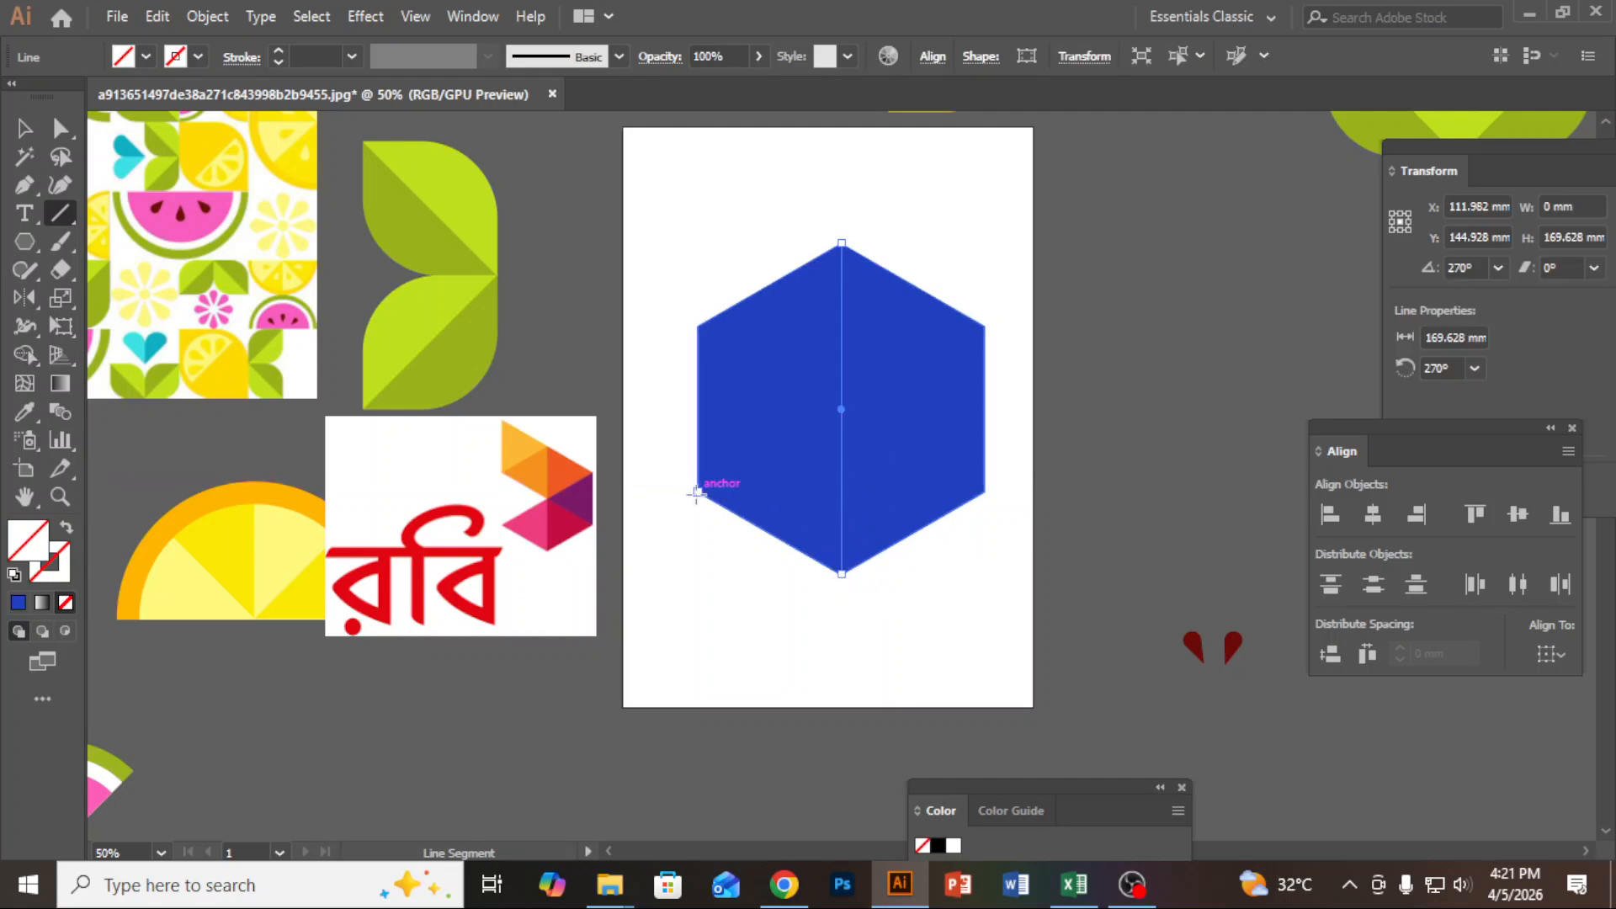
drag(697, 493, 983, 328)
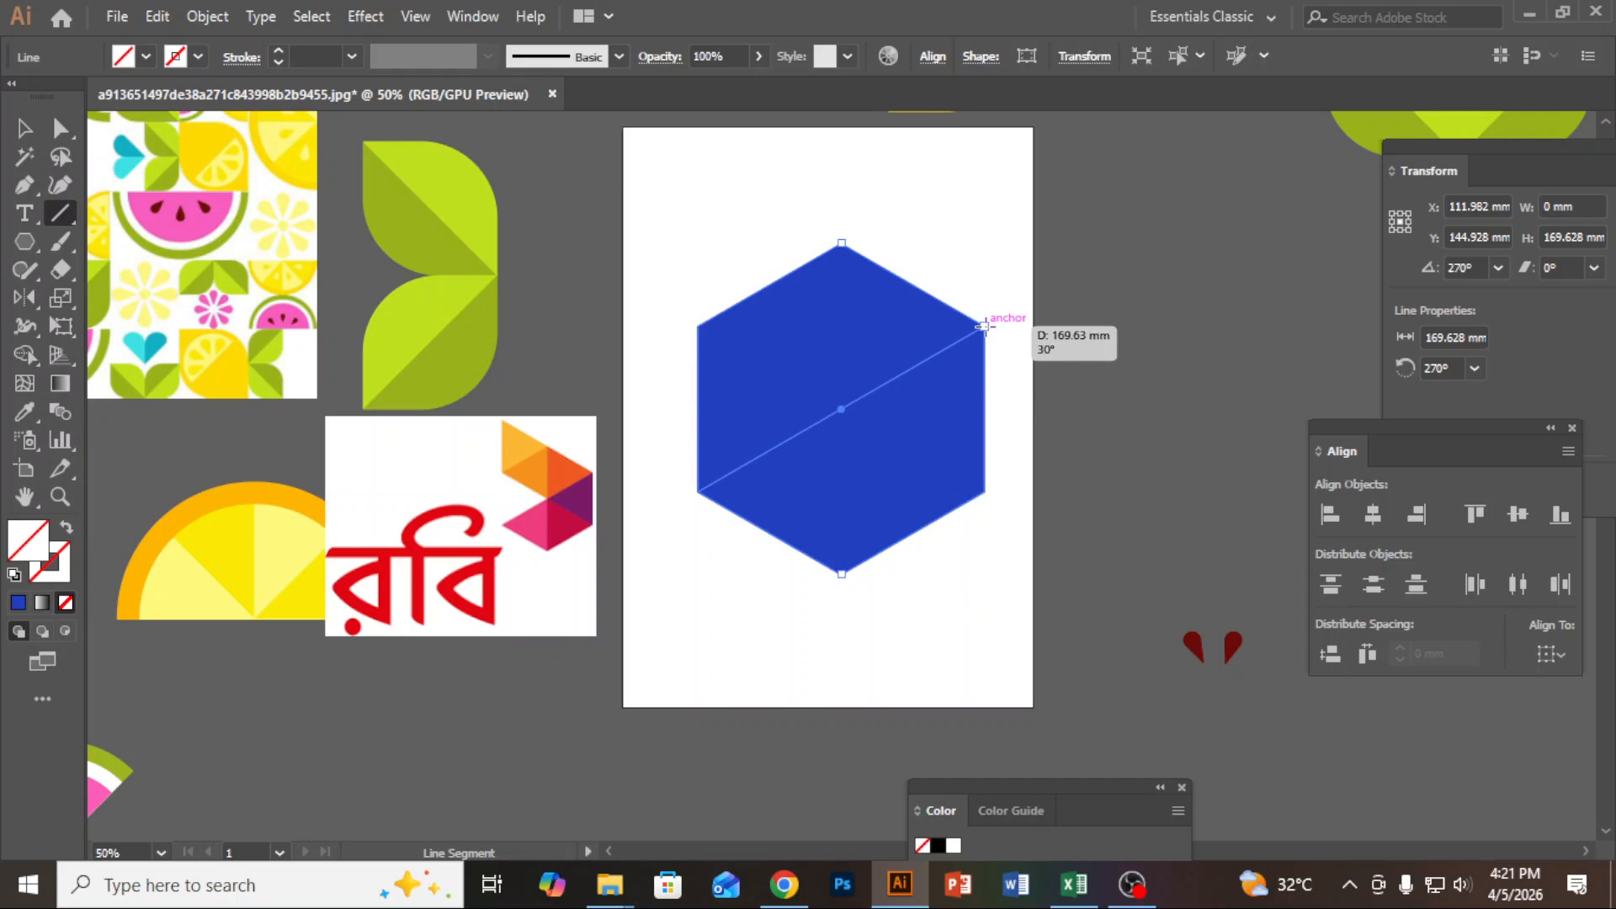
drag(985, 327, 985, 326)
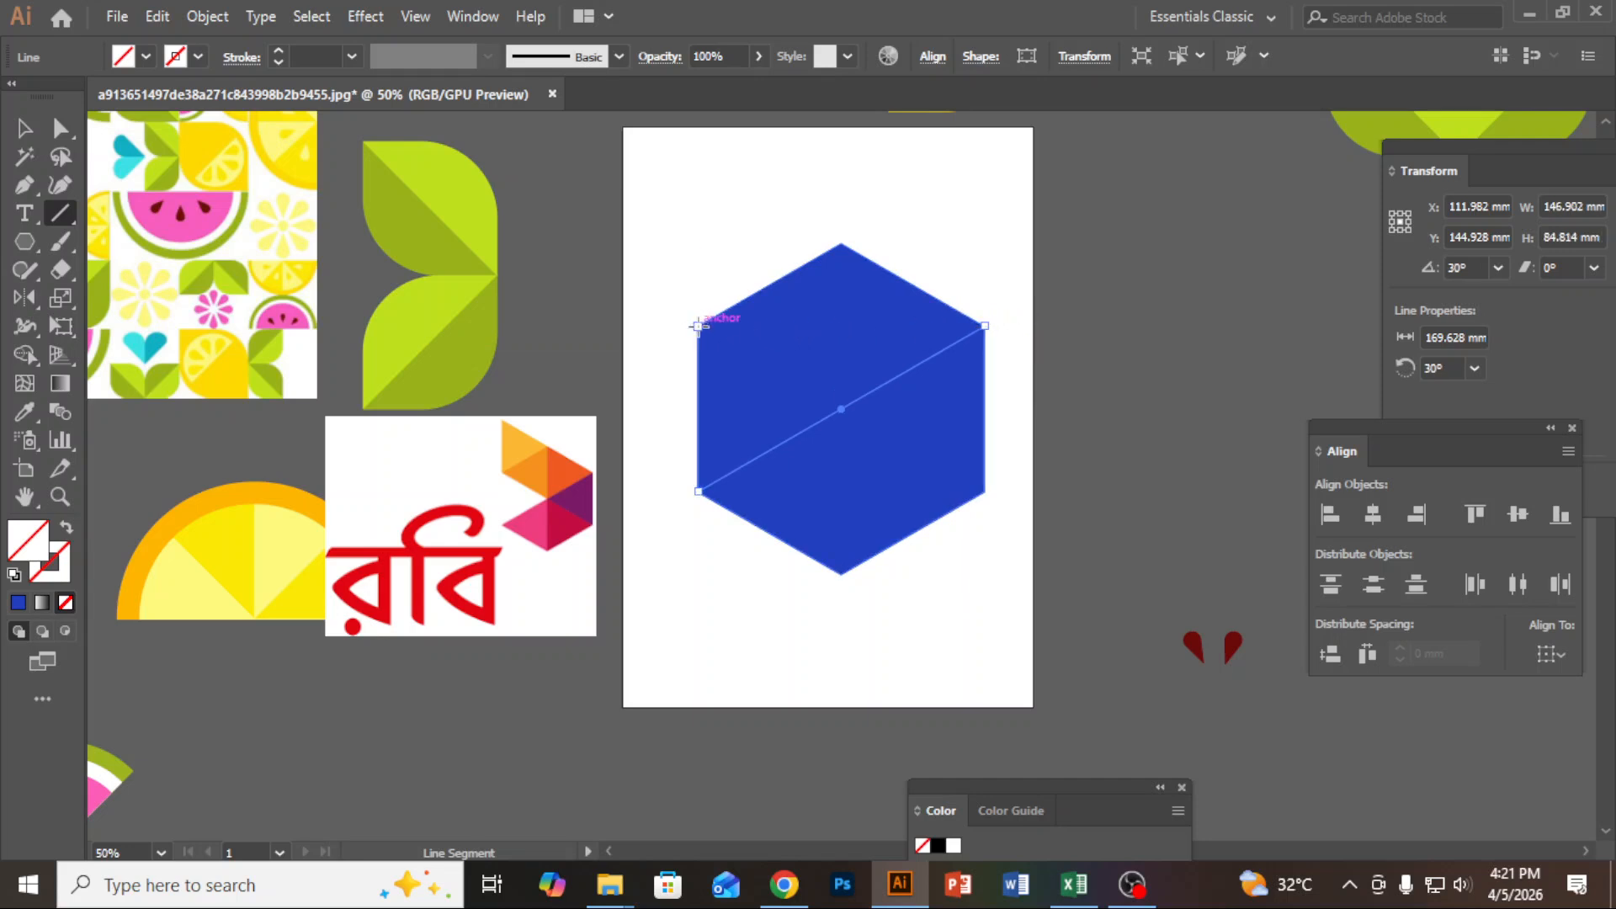
drag(697, 326, 983, 492)
- Split the hexagon along its diagonals into six yellow triangles with the Shape Builder tool
click(24, 128)
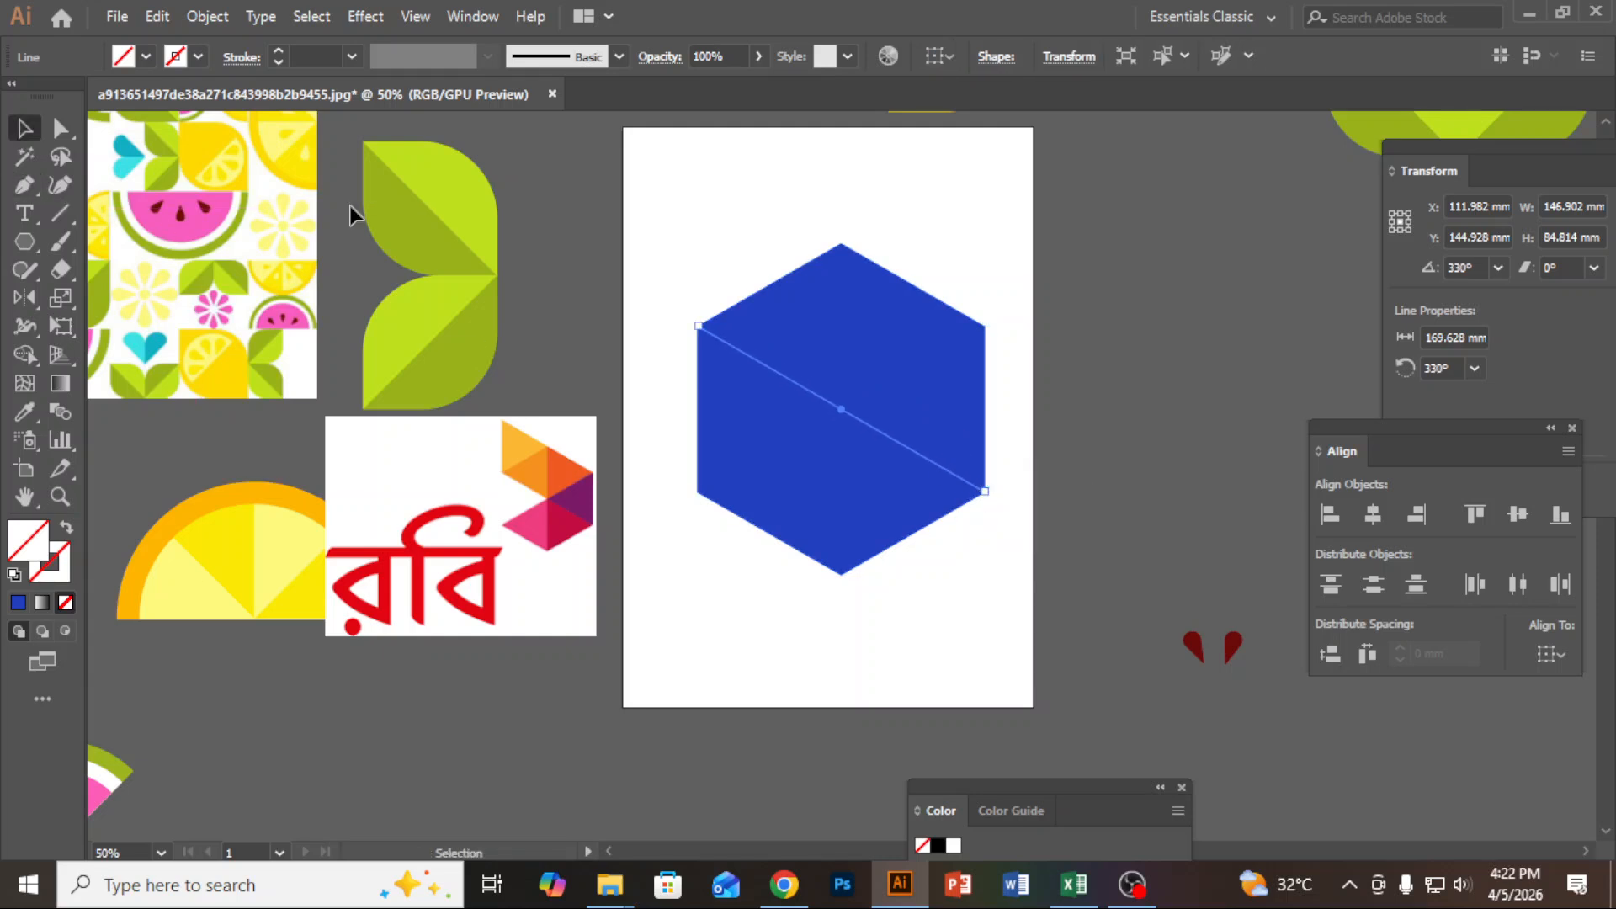
drag(661, 215, 1025, 650)
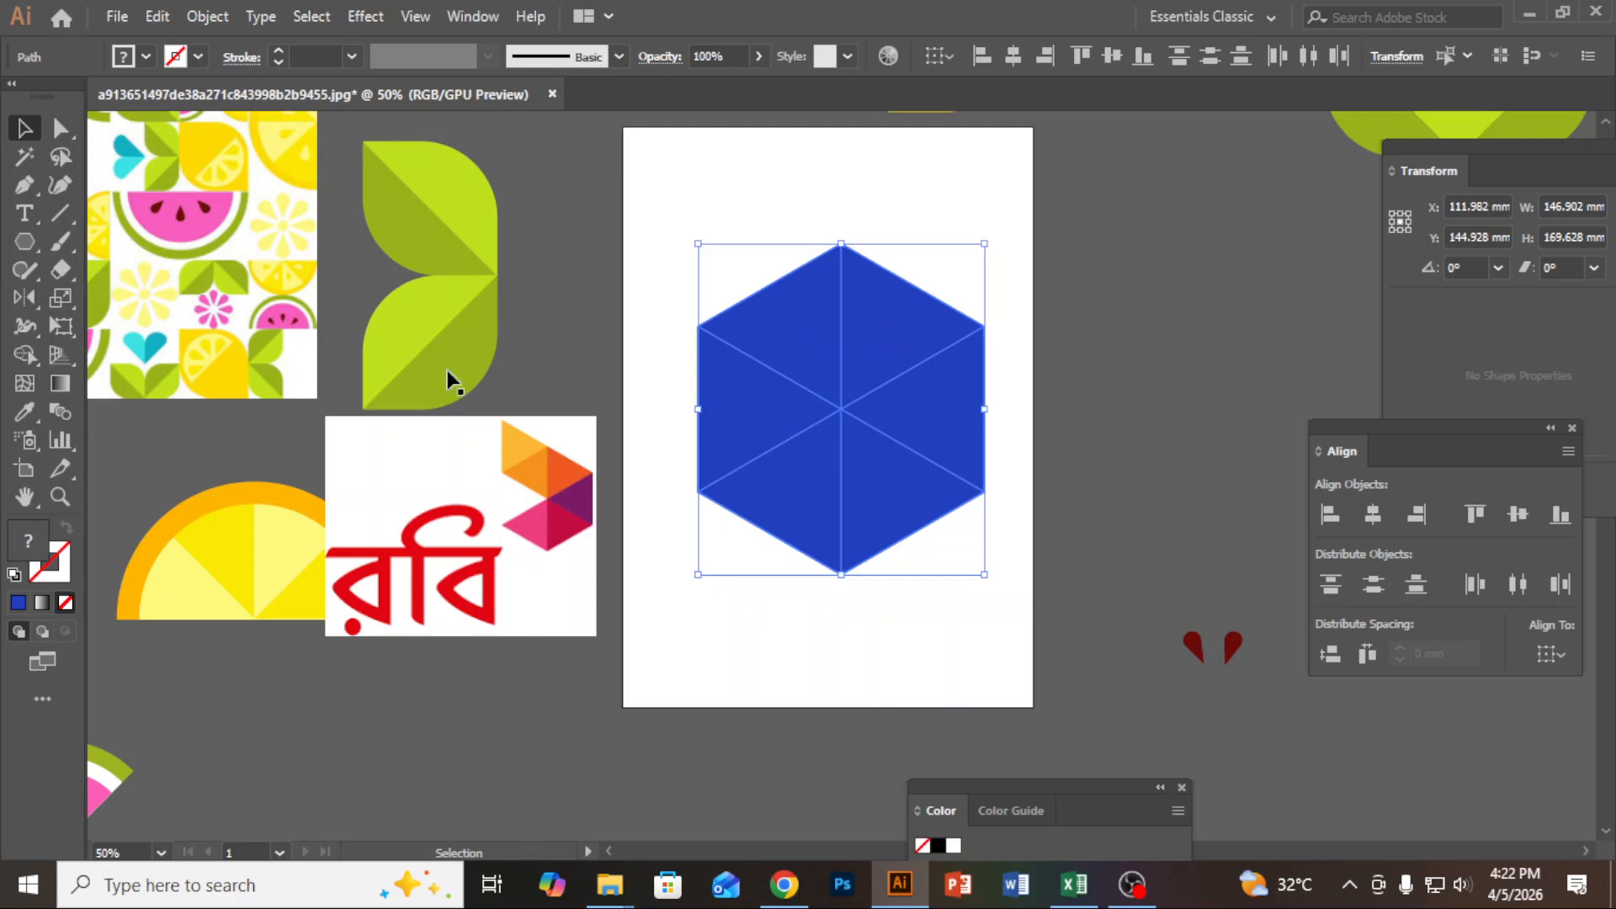
click(32, 350)
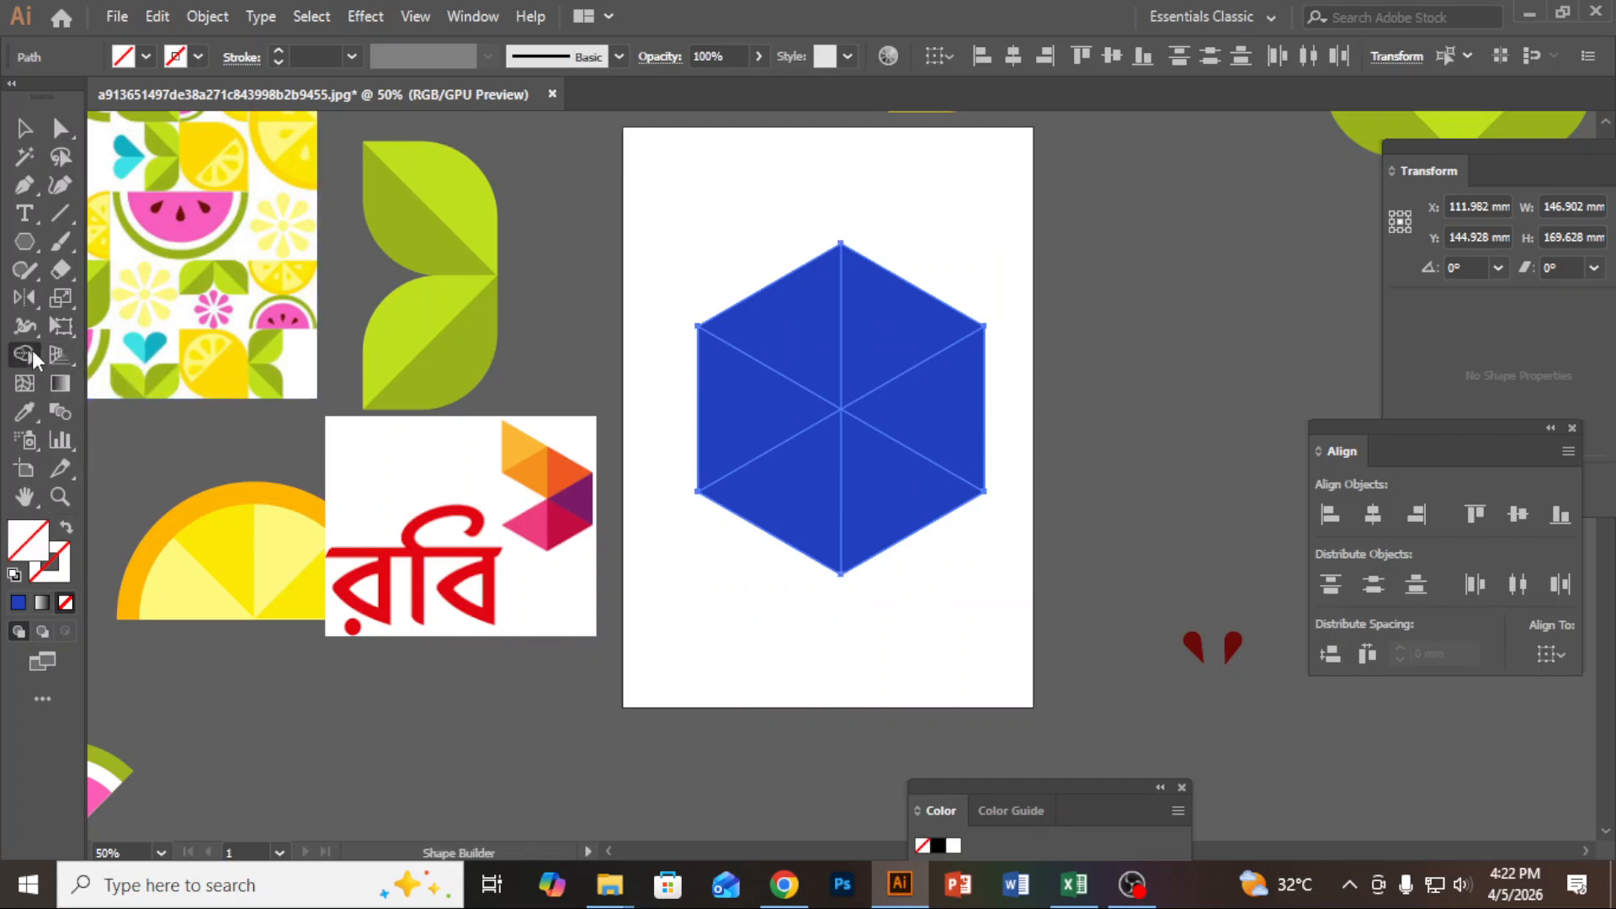
double_click(28, 540)
drag(793, 332, 816, 260)
click(1050, 296)
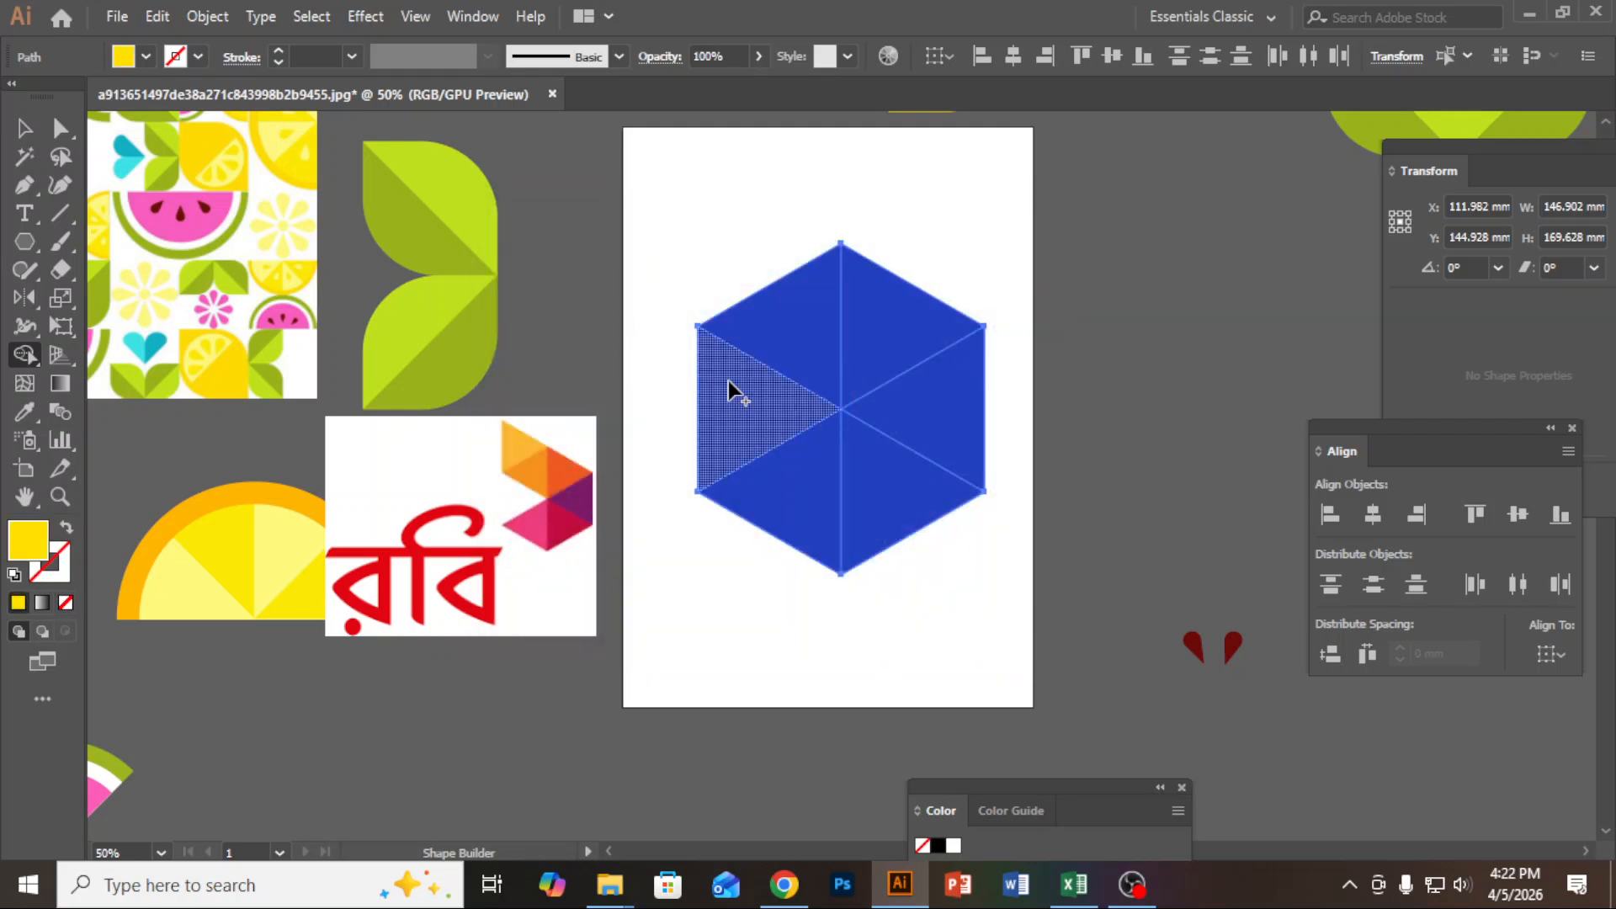
click(750, 383)
click(769, 332)
click(914, 358)
click(945, 454)
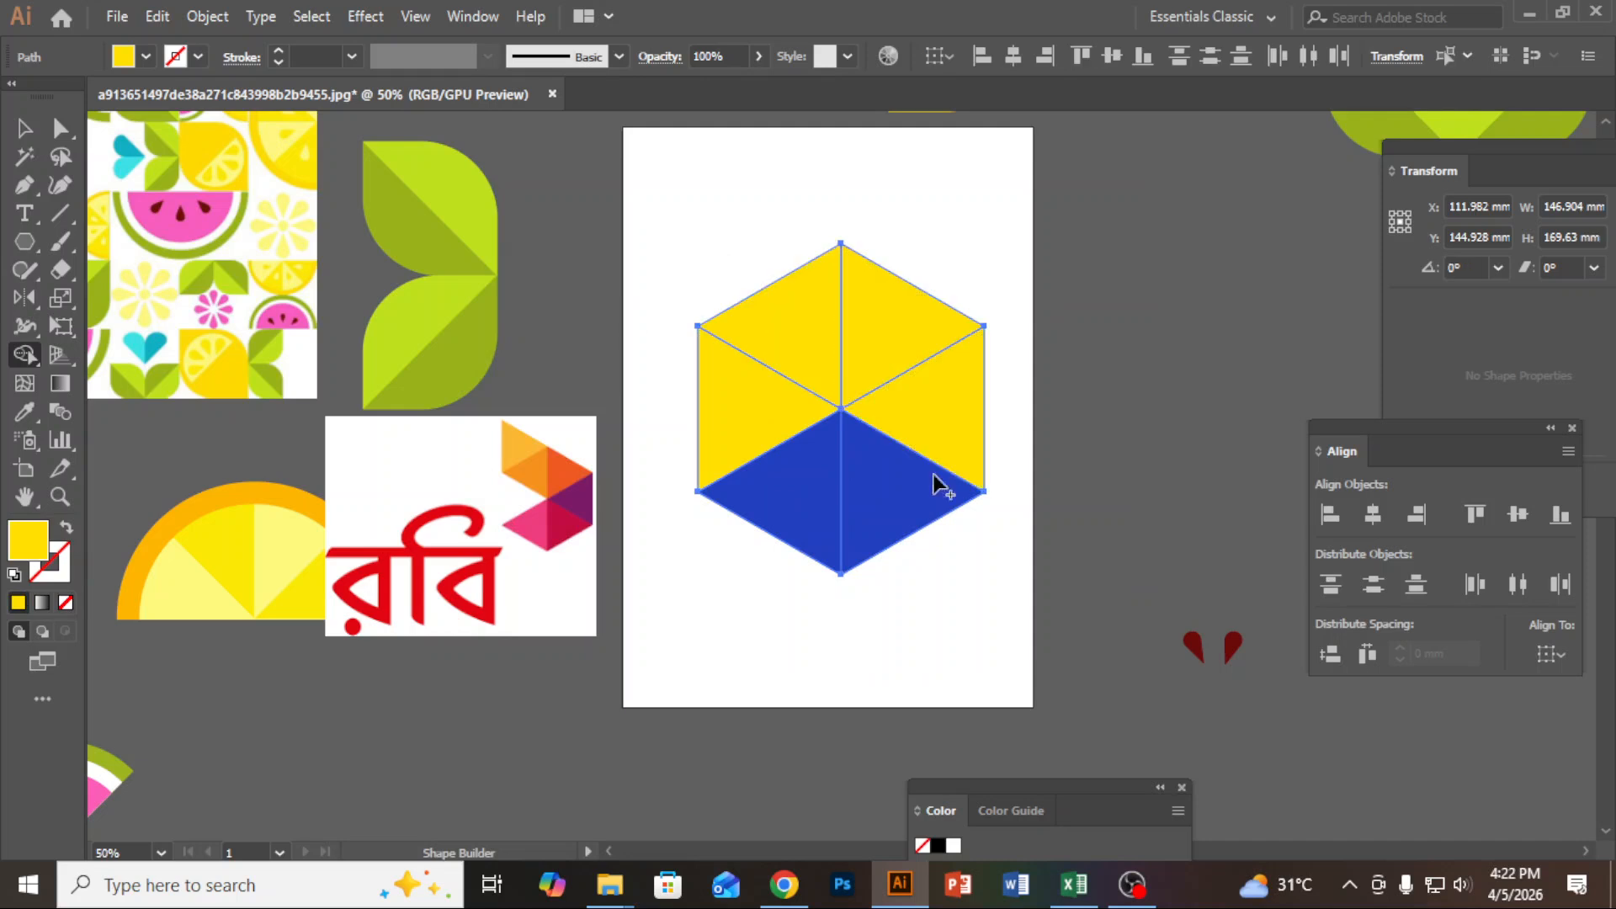
click(901, 493)
click(787, 487)
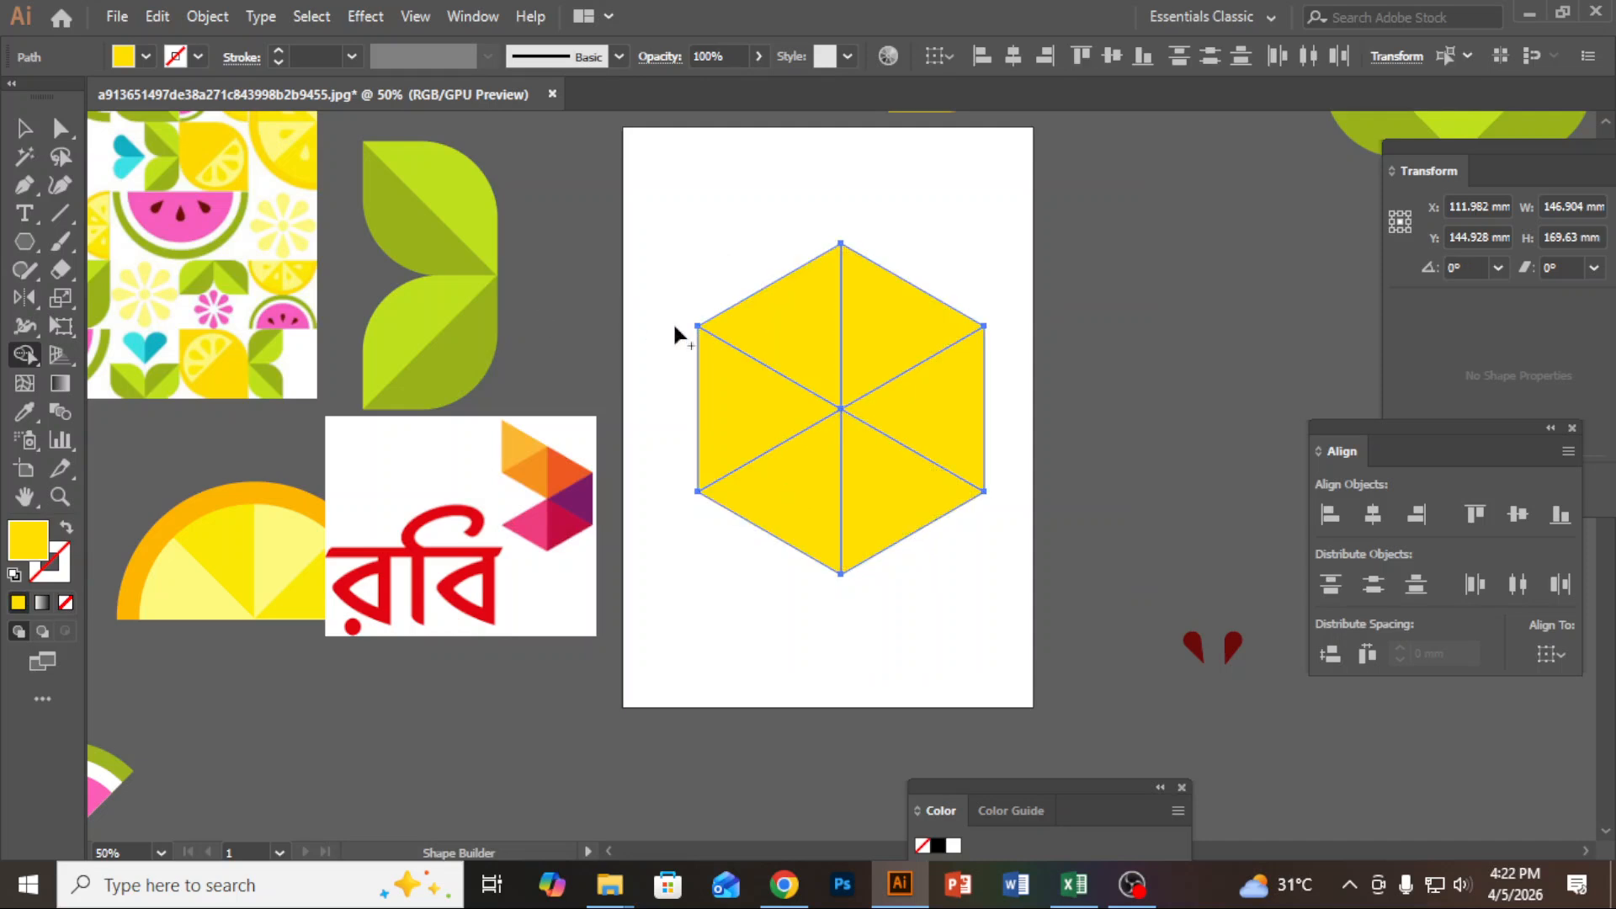
- Move the hexagon's left triangle straight up by 84.81 mm so it sits against the upper-left triangle
click(23, 128)
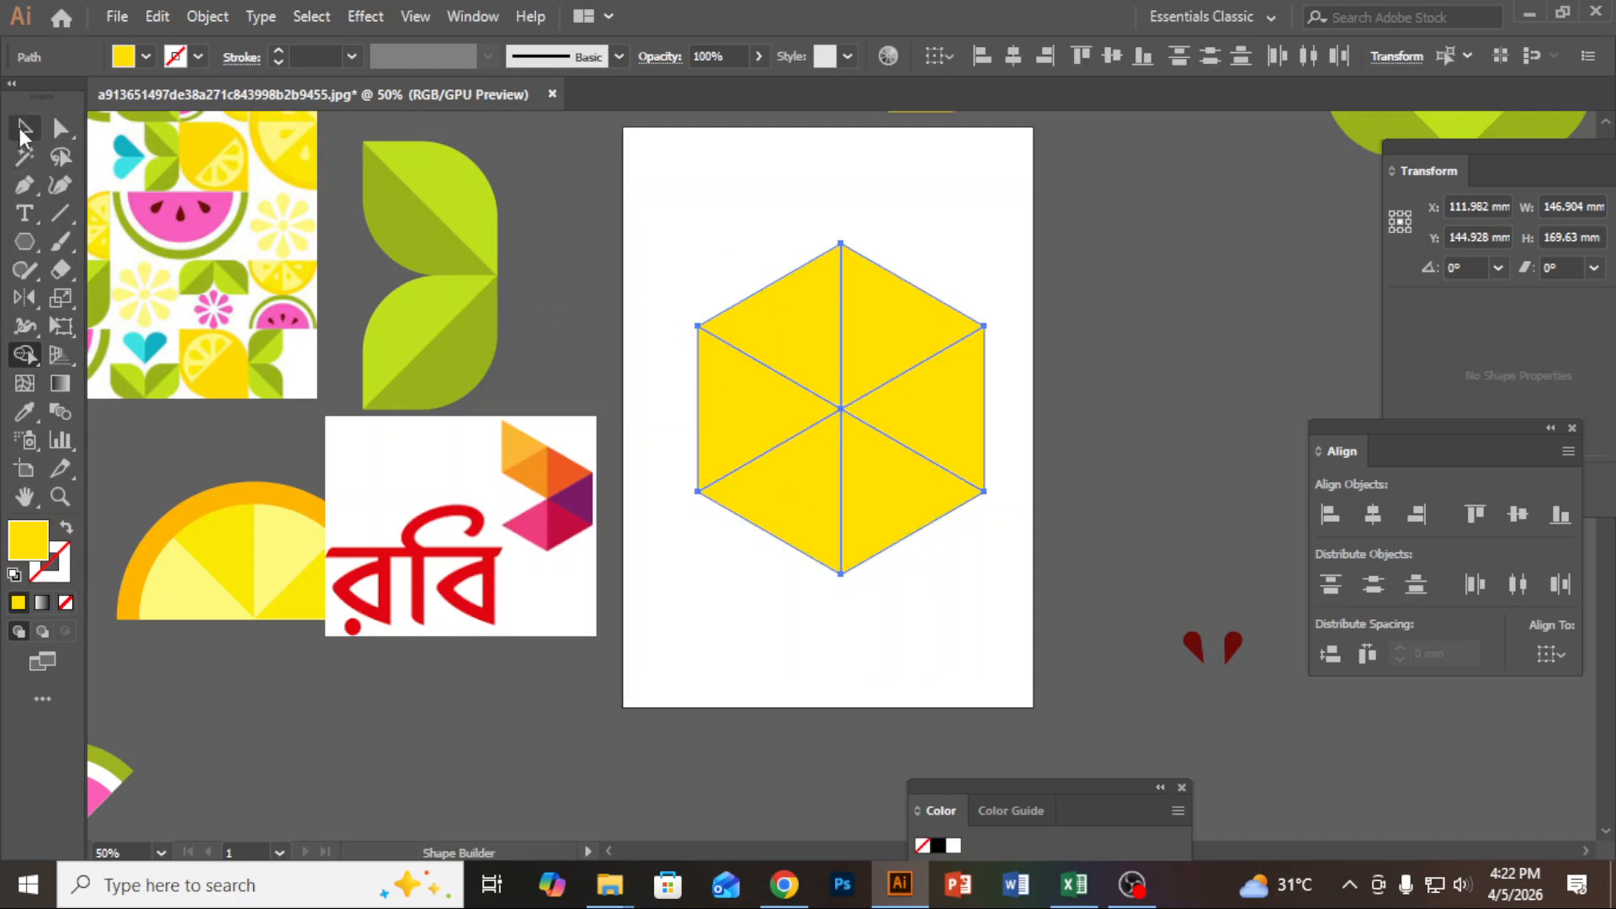
click(756, 187)
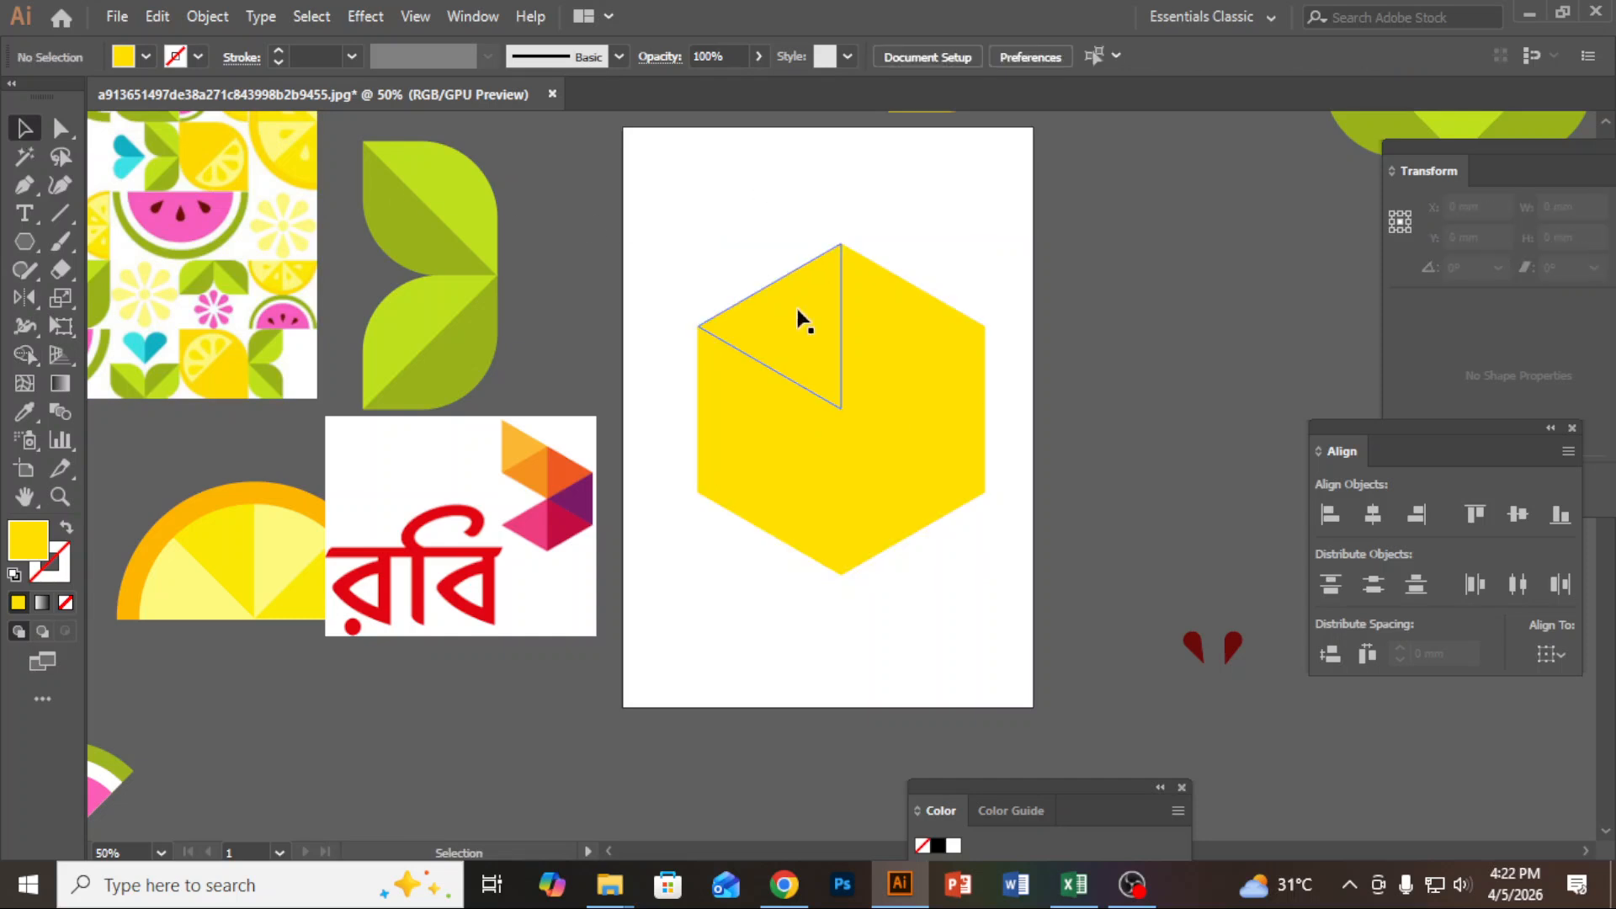
click(734, 402)
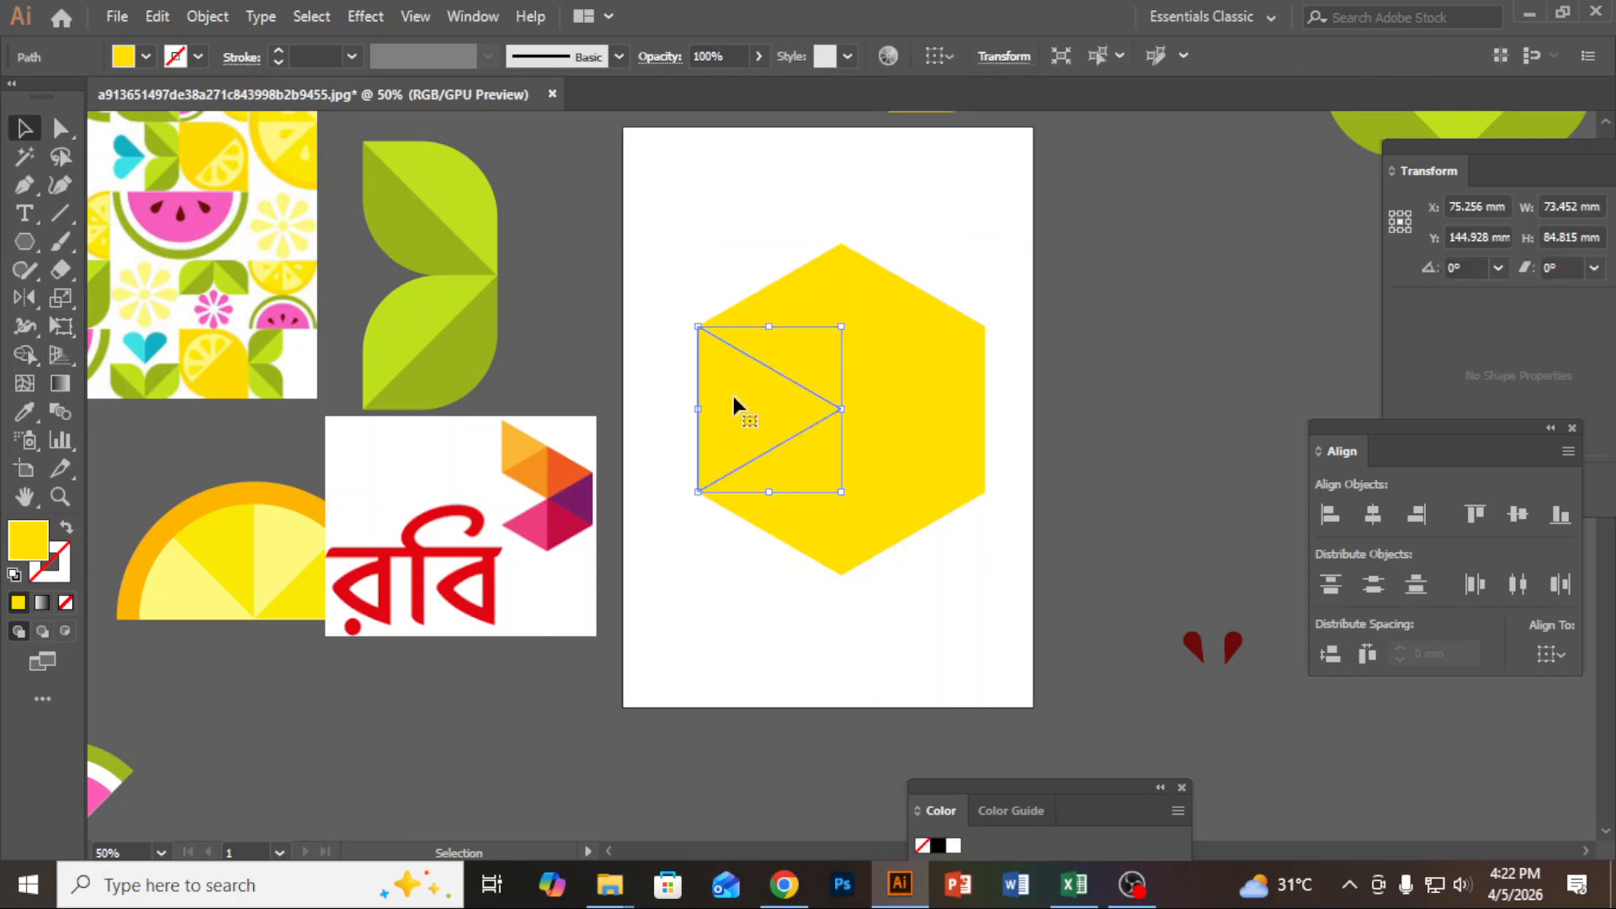
drag(734, 425, 748, 274)
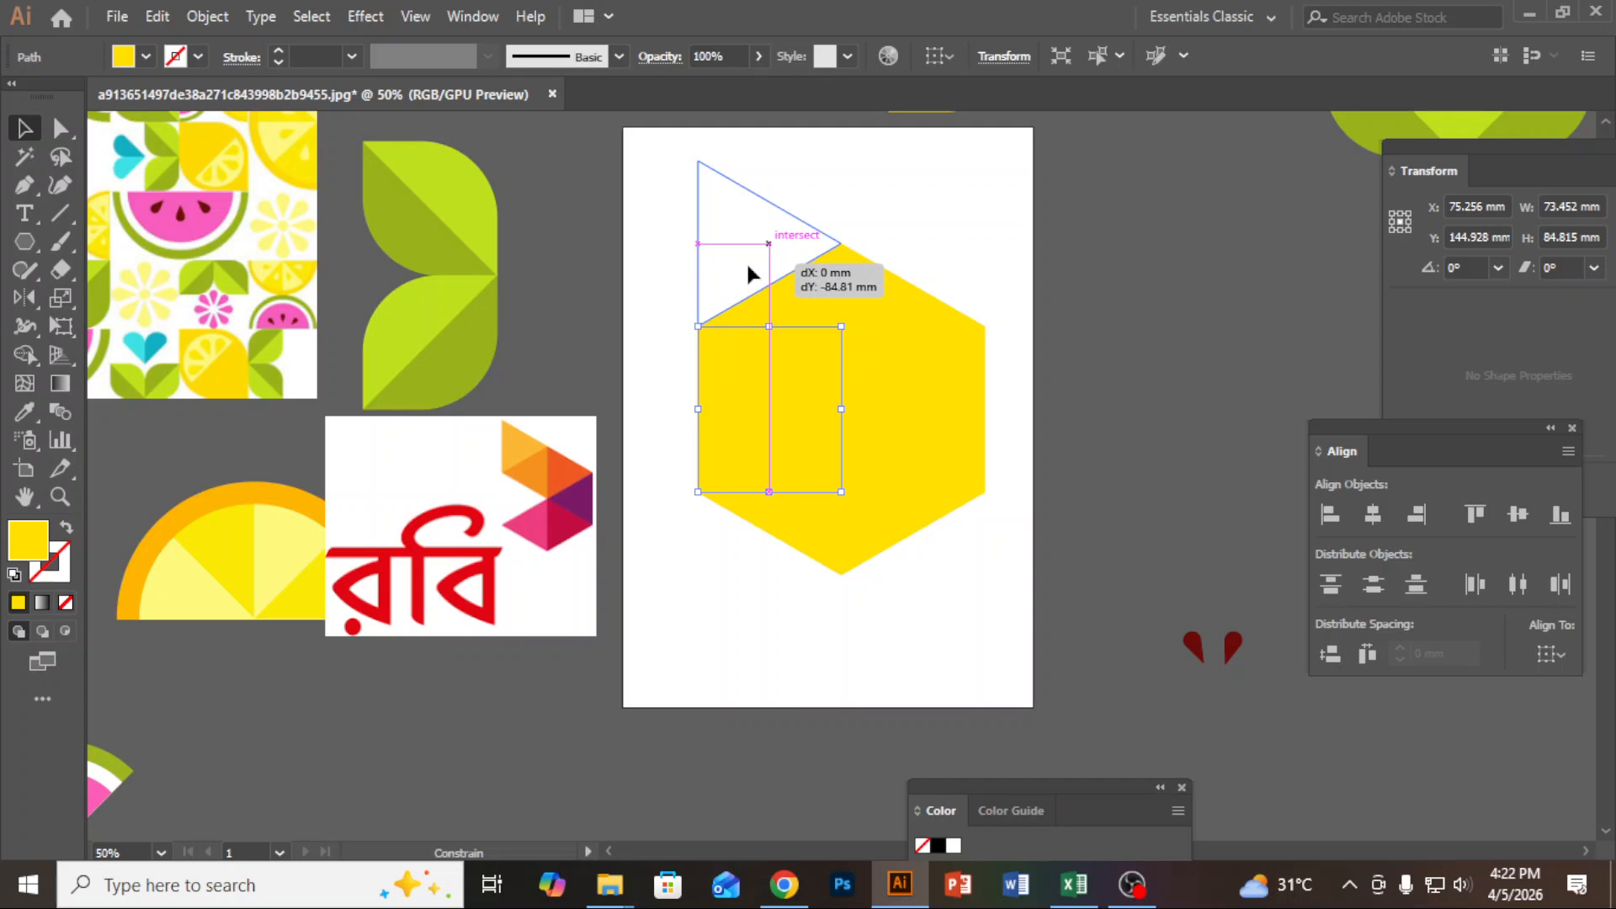
drag(748, 268, 748, 268)
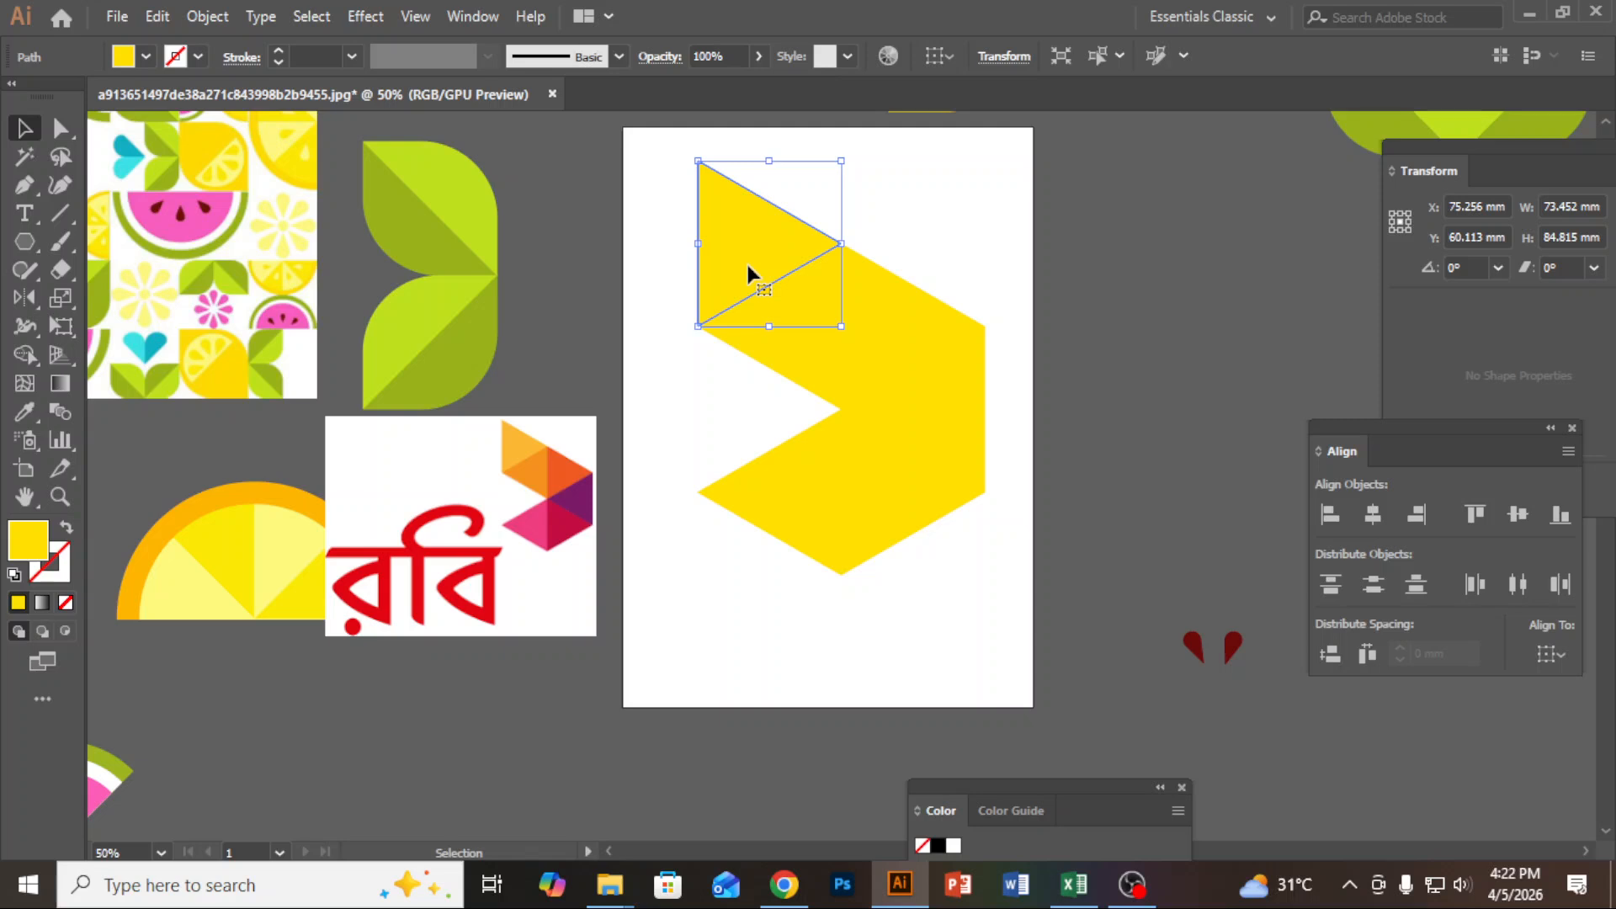
- Colour the topmost triangle light orange and the adjoining upper-left one darker orange, sampling both colours from the reference logo
key(i)
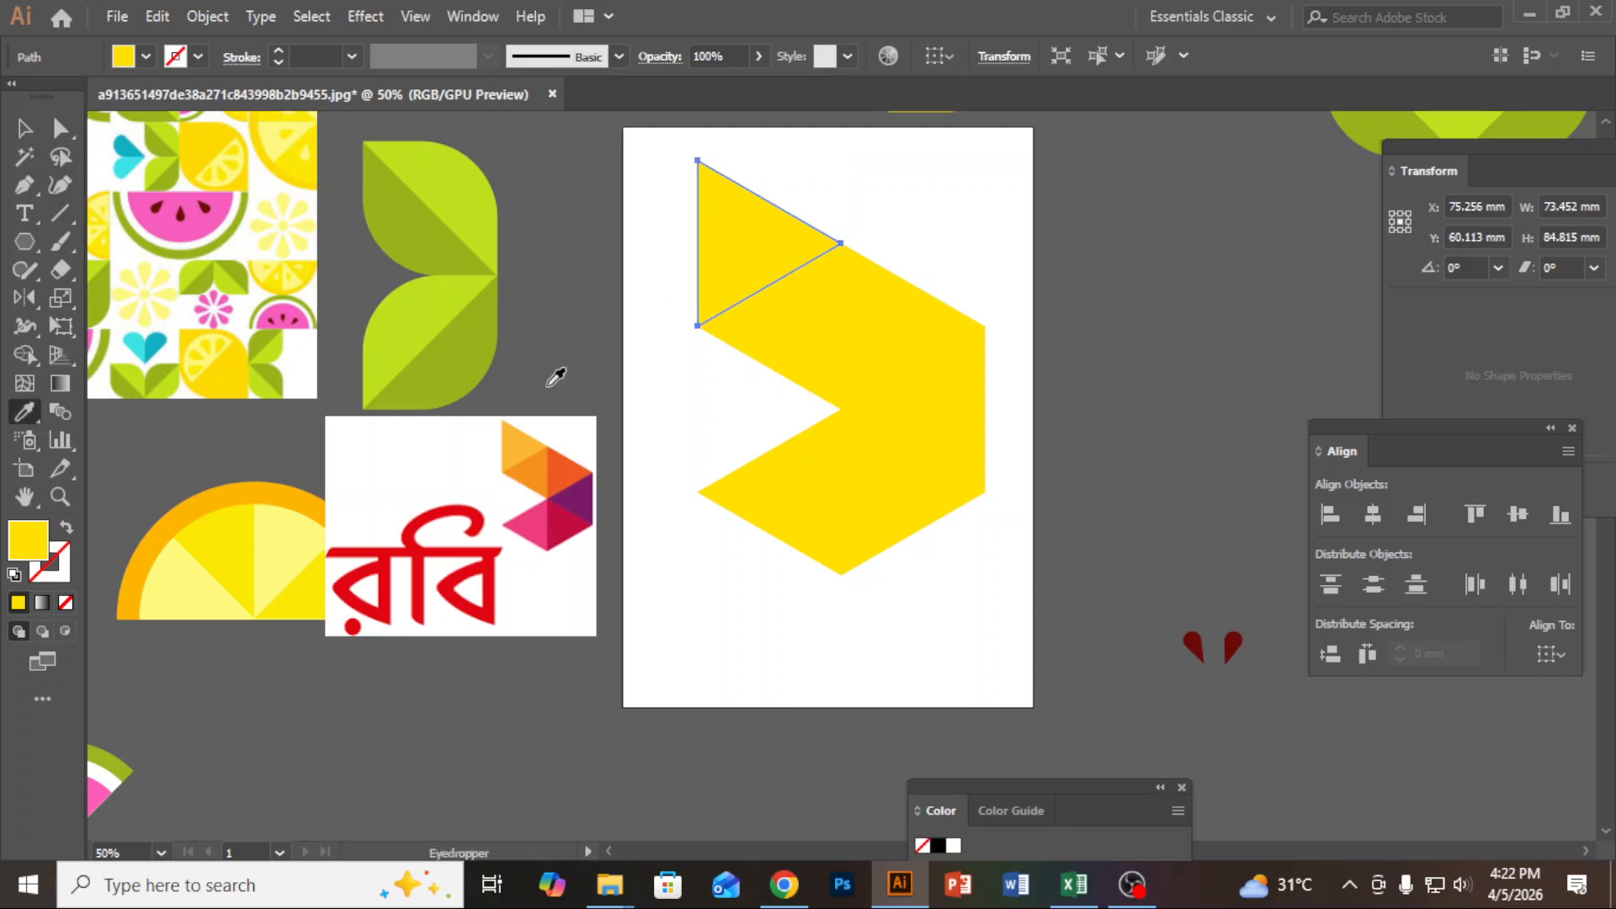
click(520, 435)
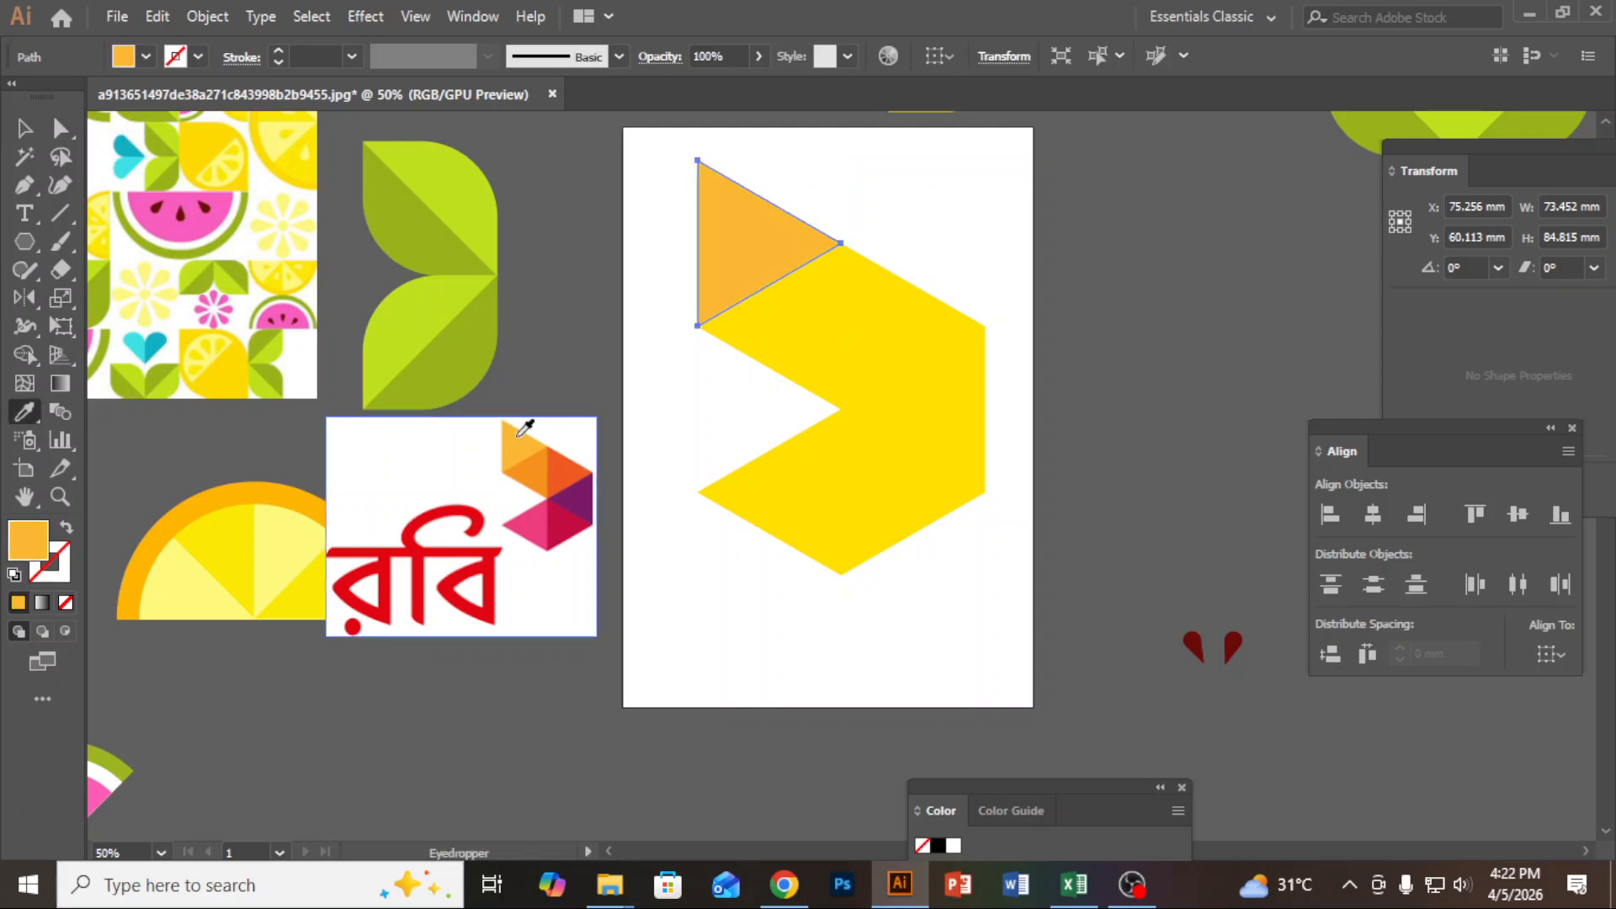
key(v)
click(801, 342)
key(i)
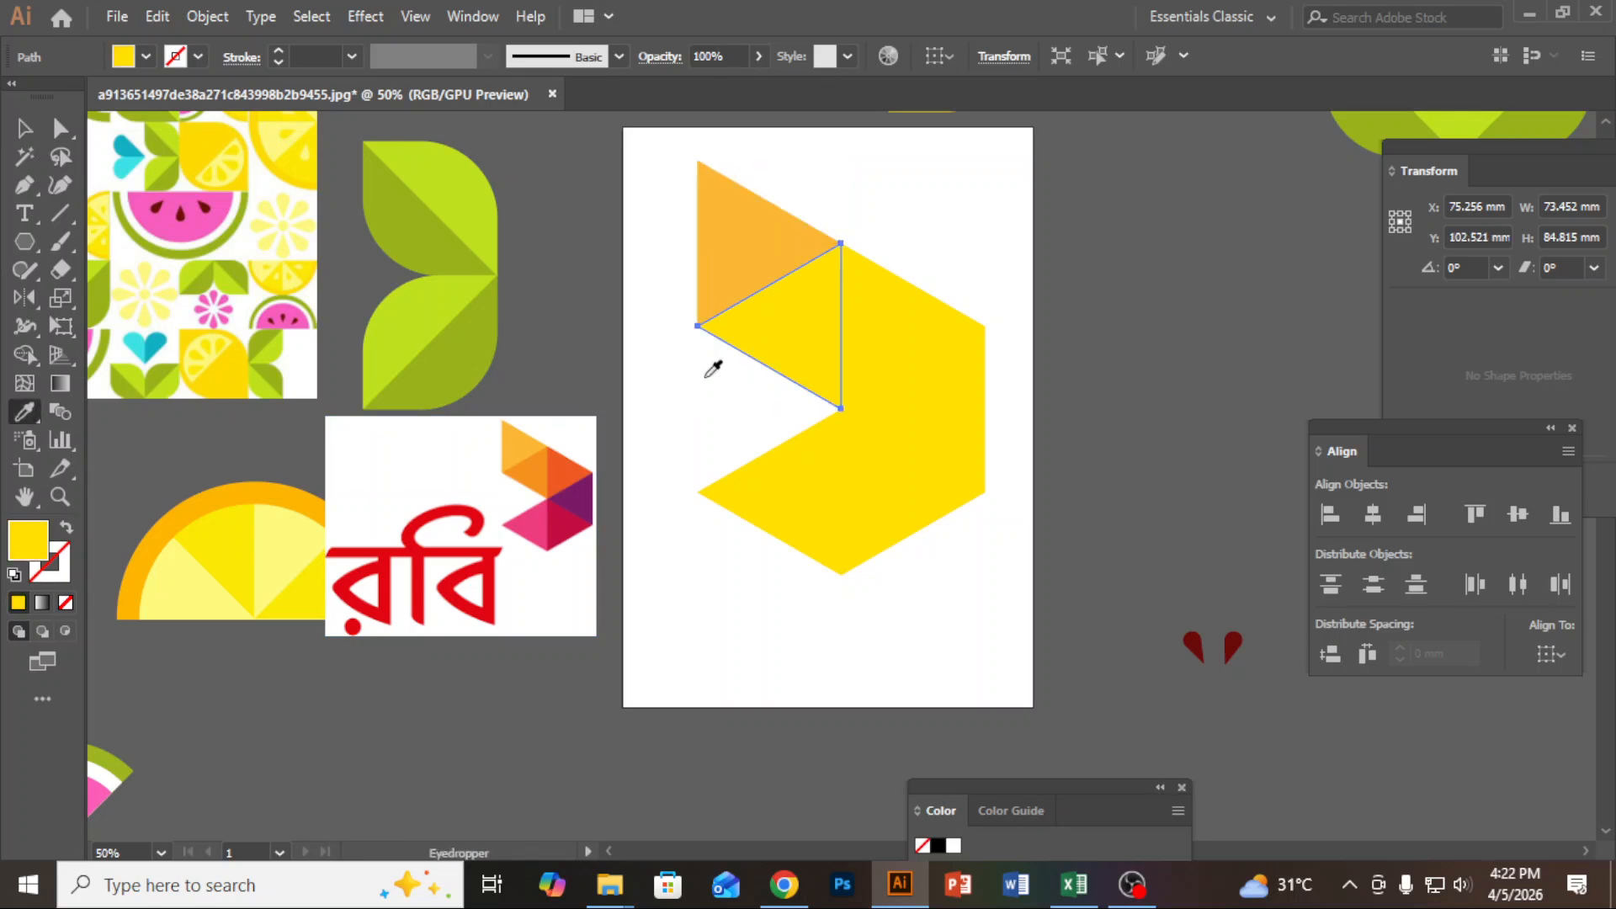
click(543, 461)
- Colour the upper-right triangle red-orange and the right triangle below it purple, sampling both colours from the reference logo
key(v)
click(882, 335)
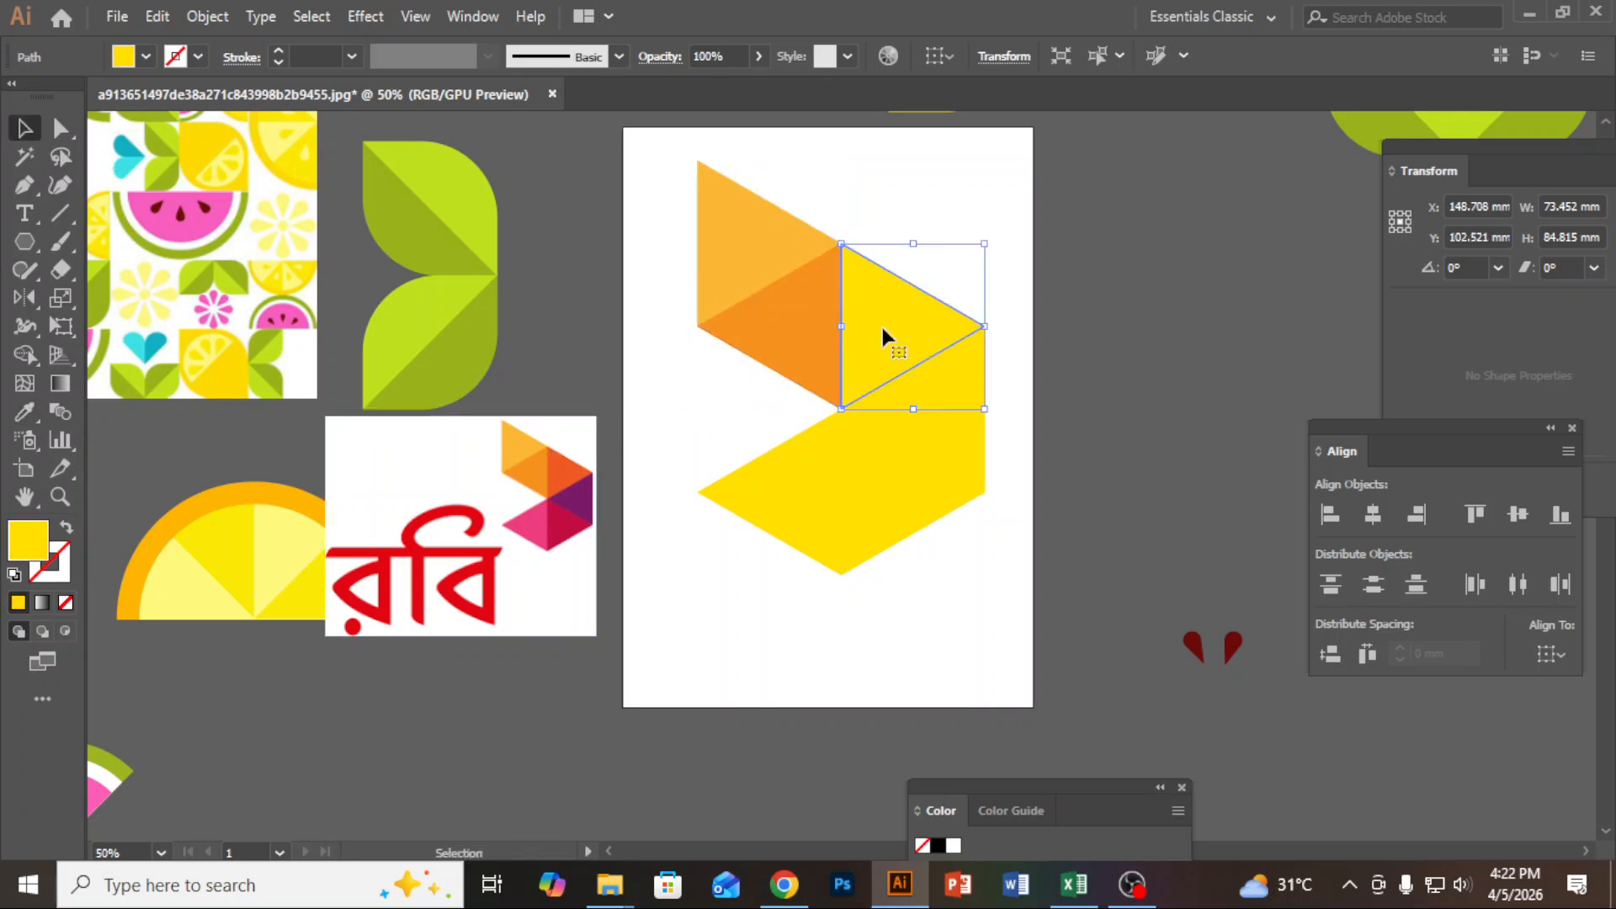
key(i)
click(574, 467)
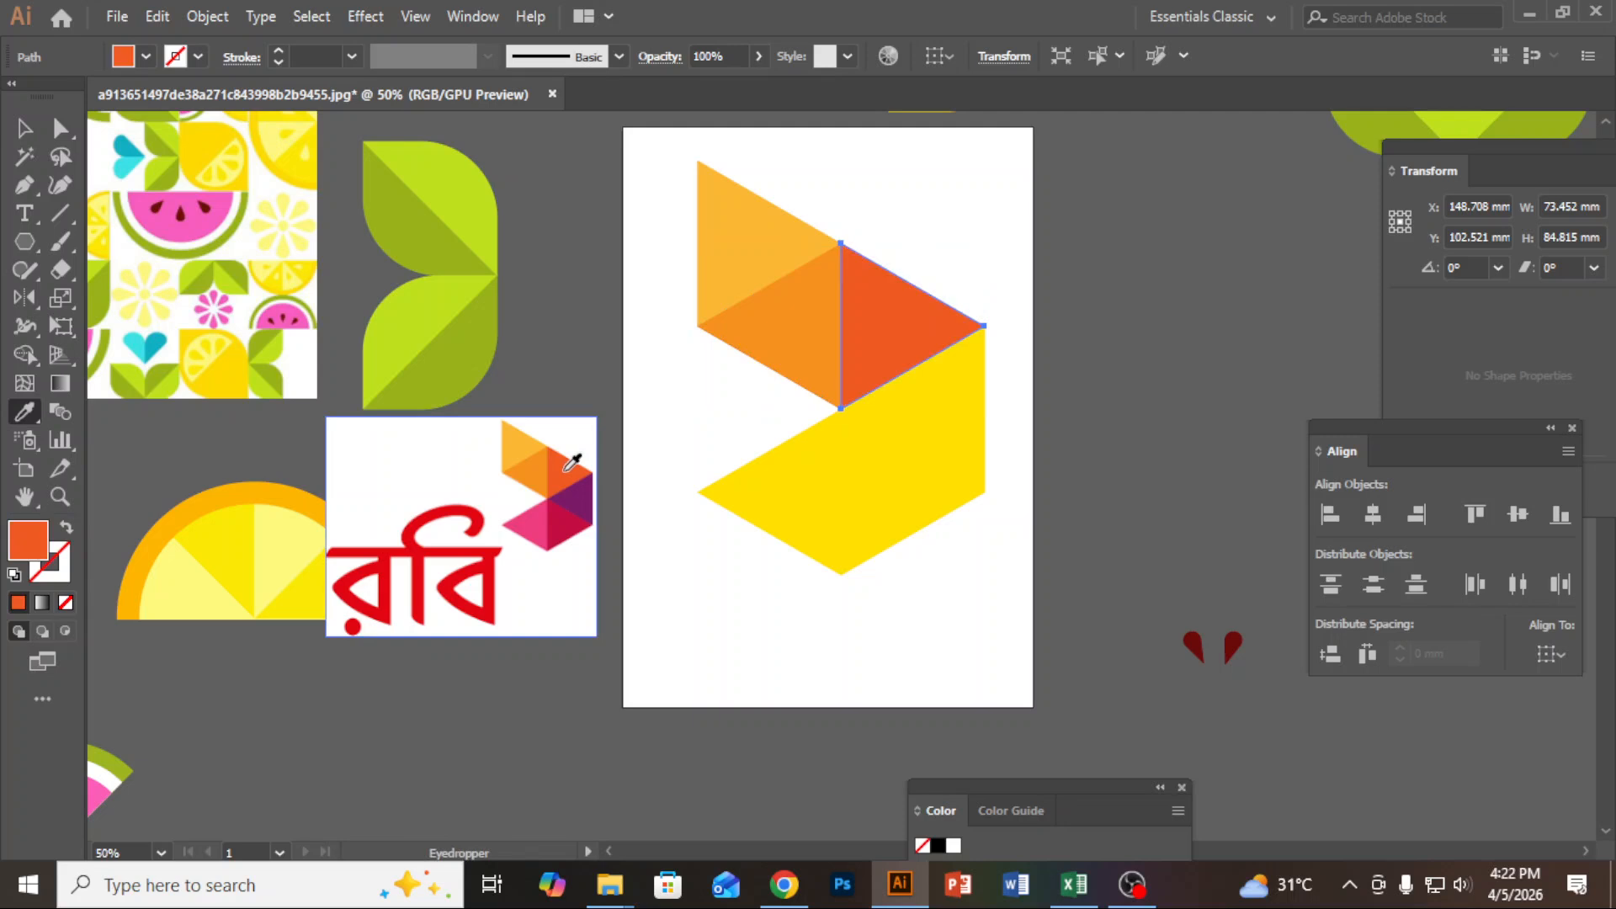
key(v)
click(952, 452)
key(i)
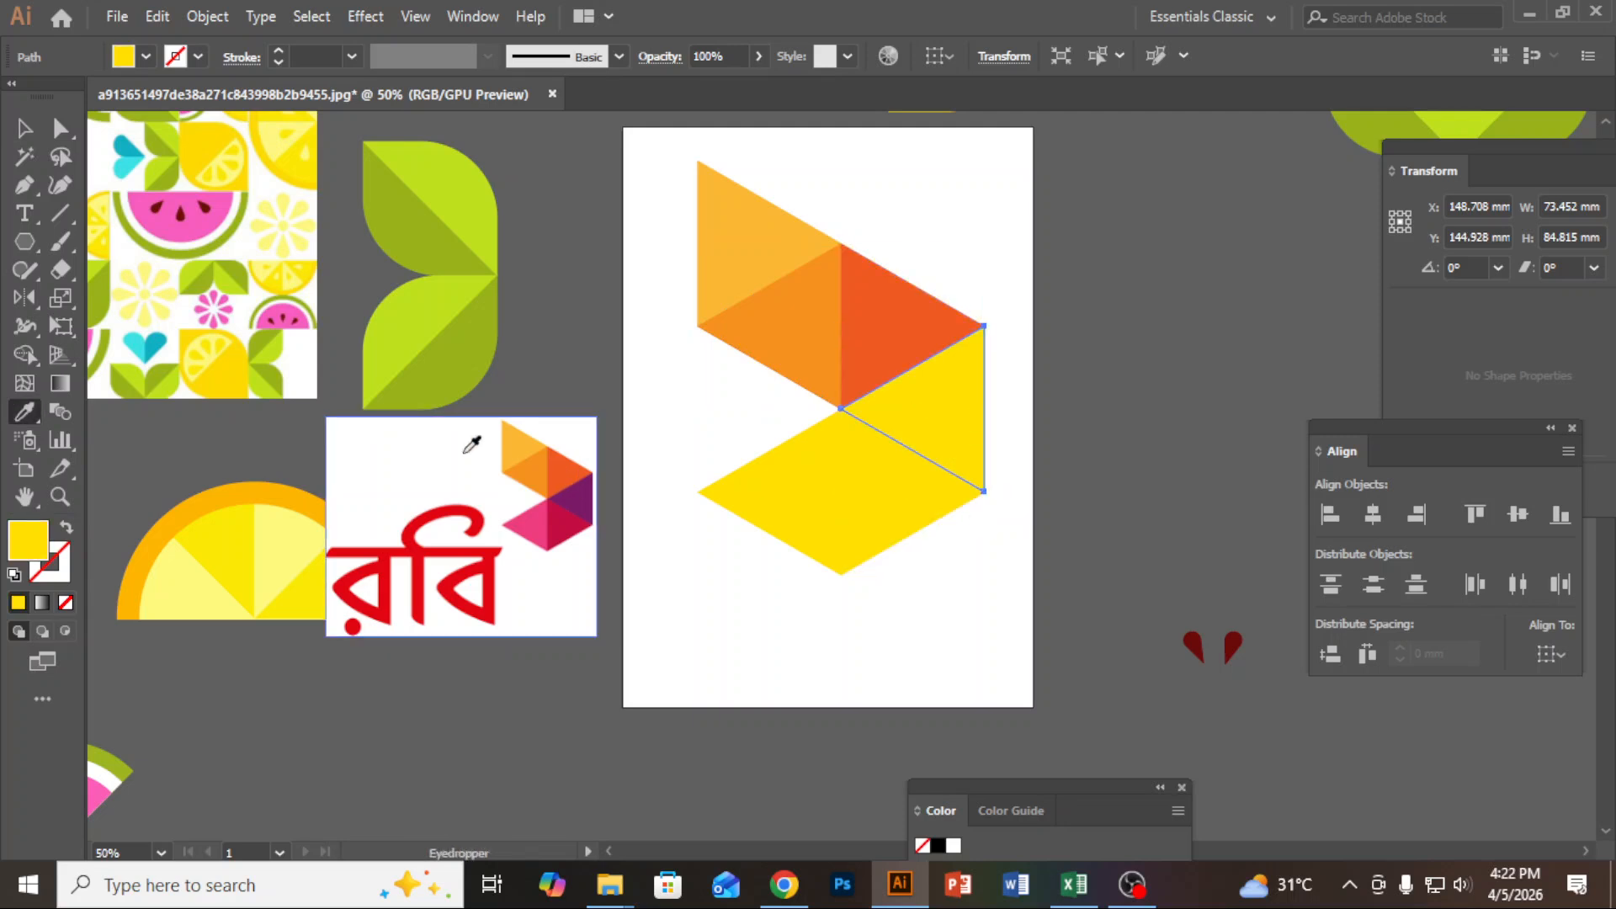
click(584, 490)
- Colour the lower-right triangle crimson, sampling the matching facet of the reference logo
key(v)
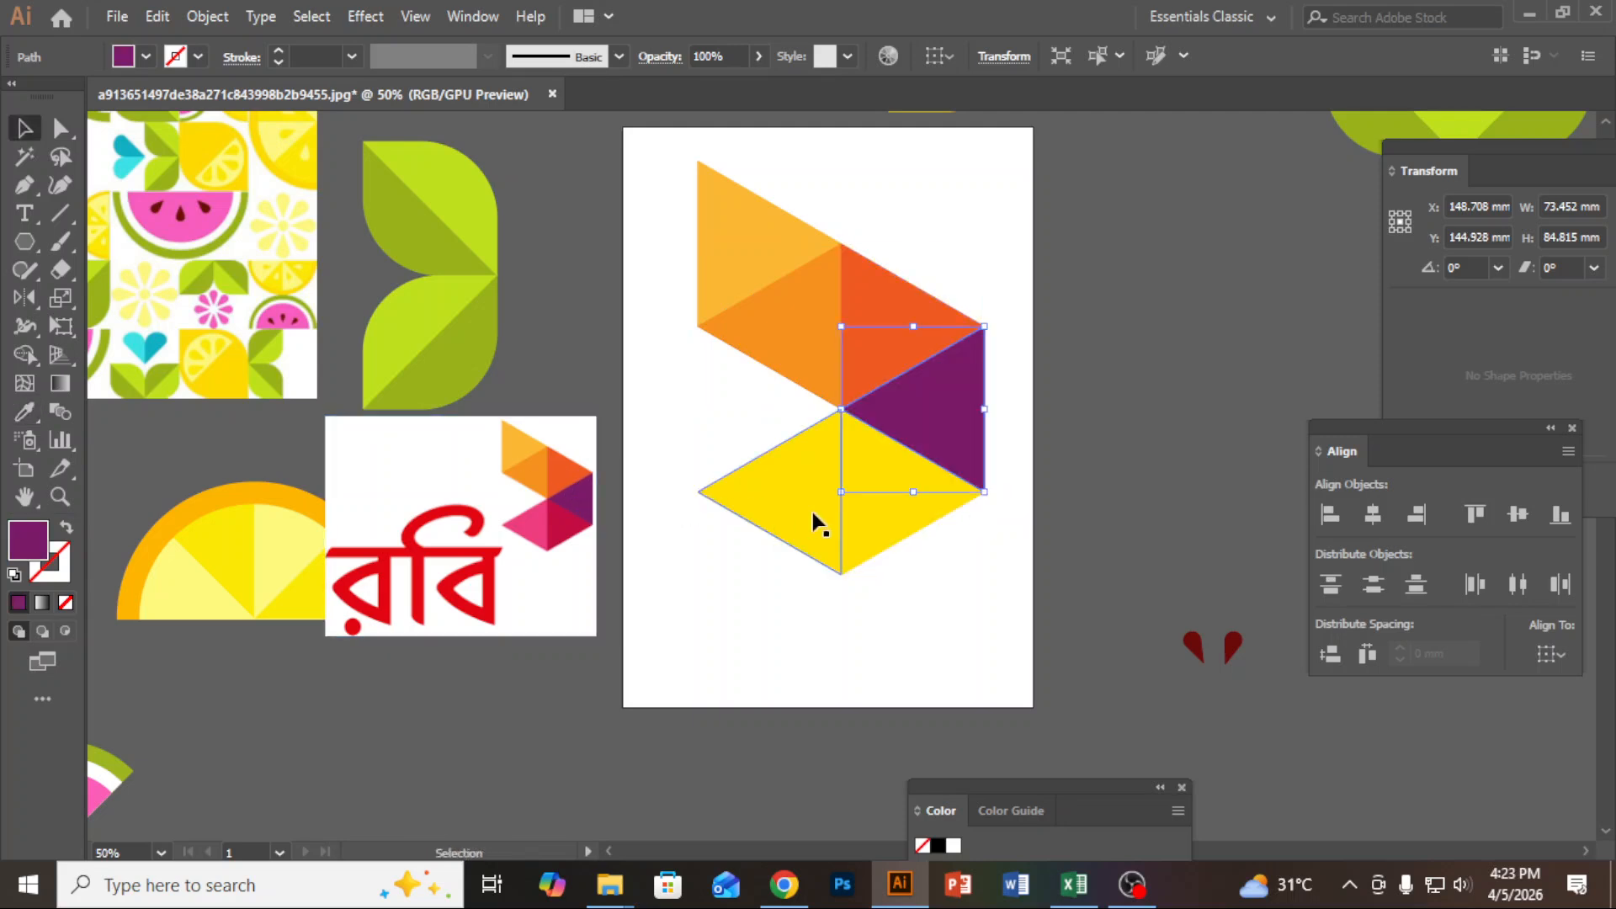
click(884, 510)
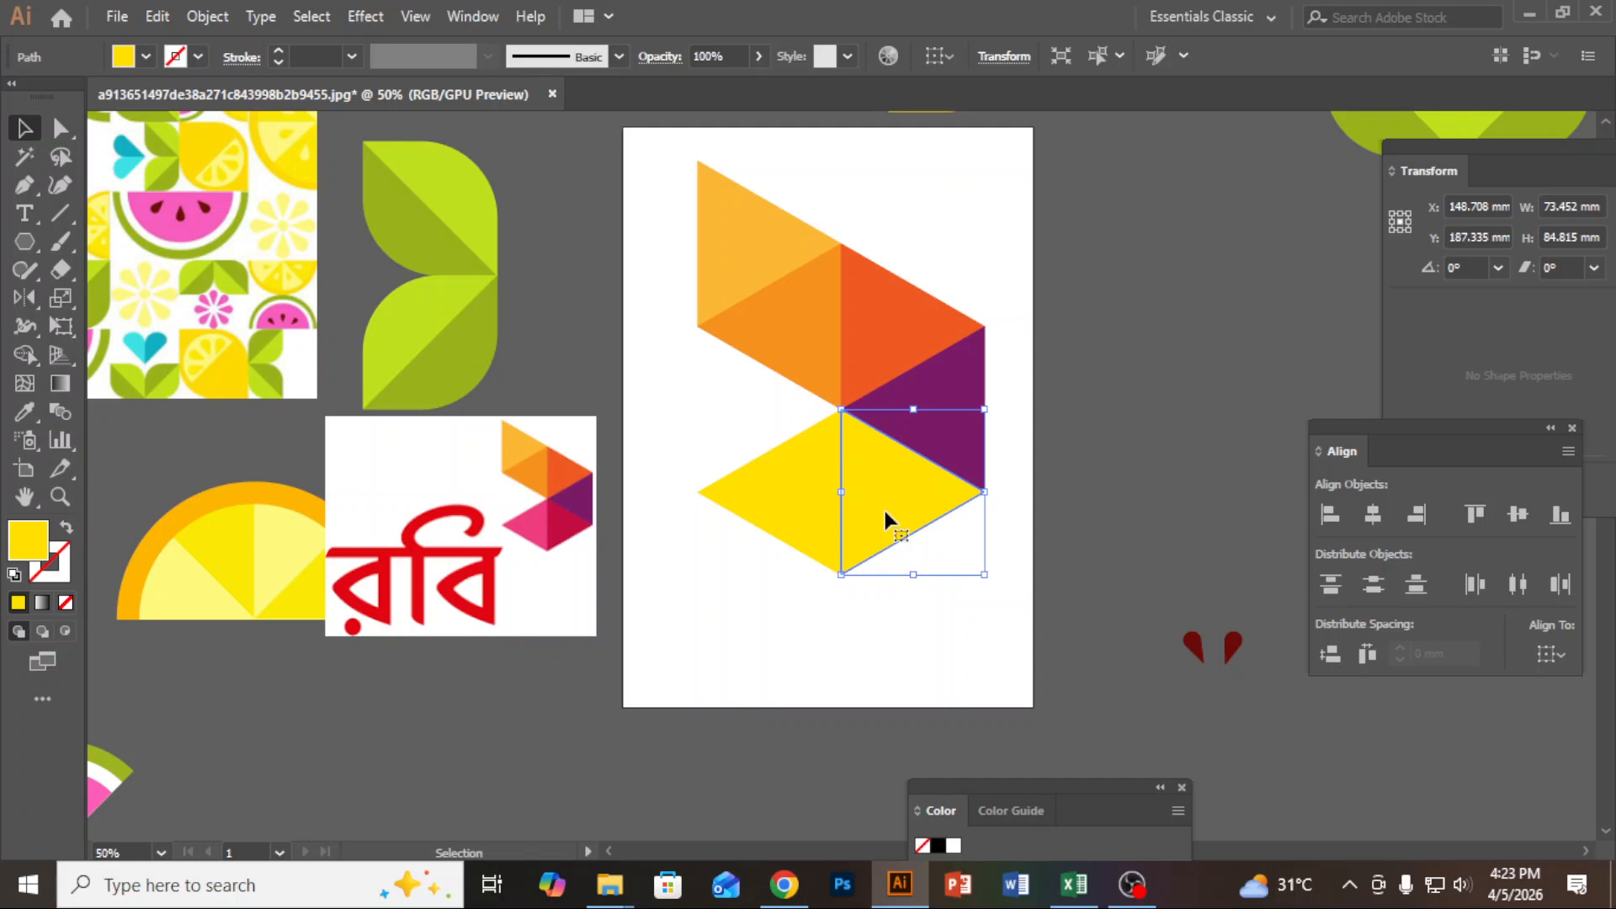
key(i)
click(559, 516)
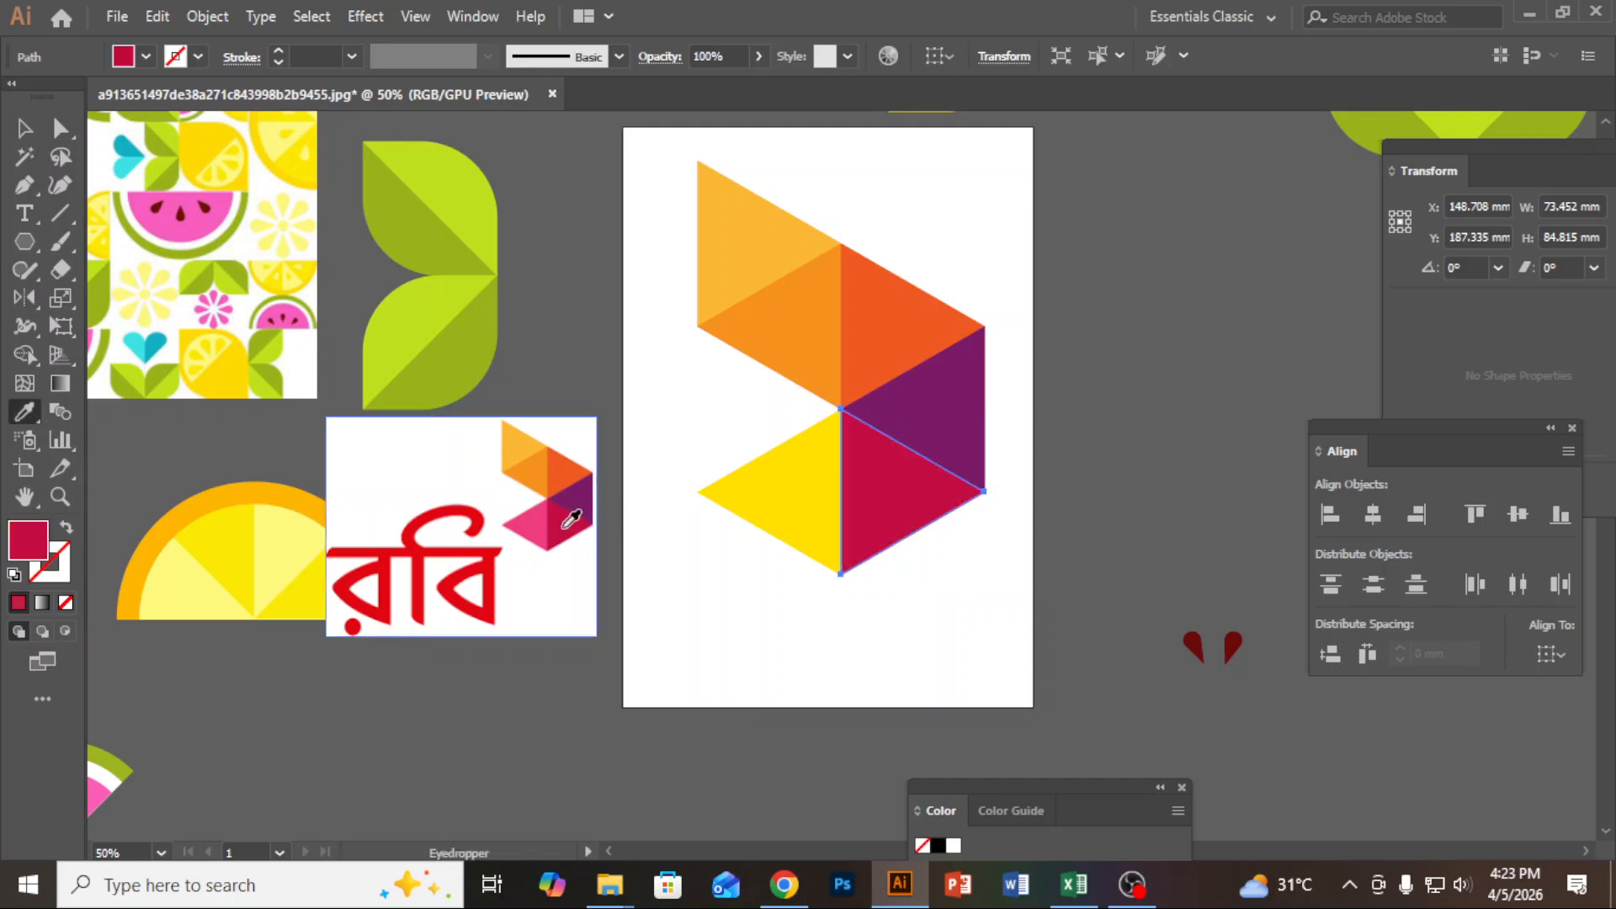
- Colour the lower-left triangle pink, sampling the matching facet of the reference logo
key(v)
click(794, 515)
key(i)
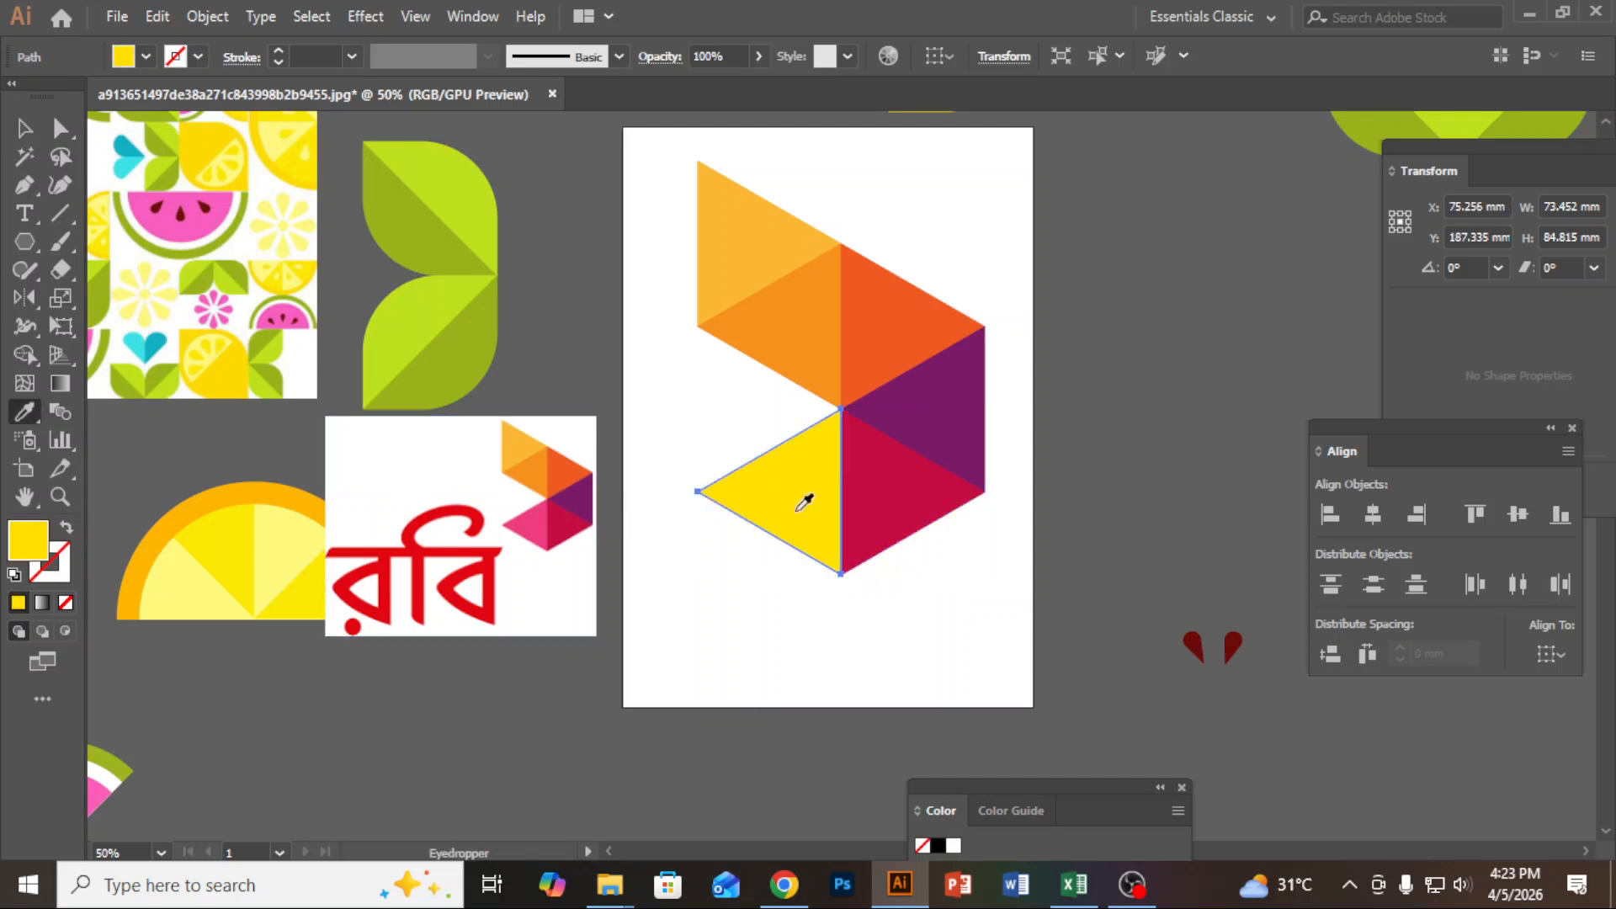
click(539, 511)
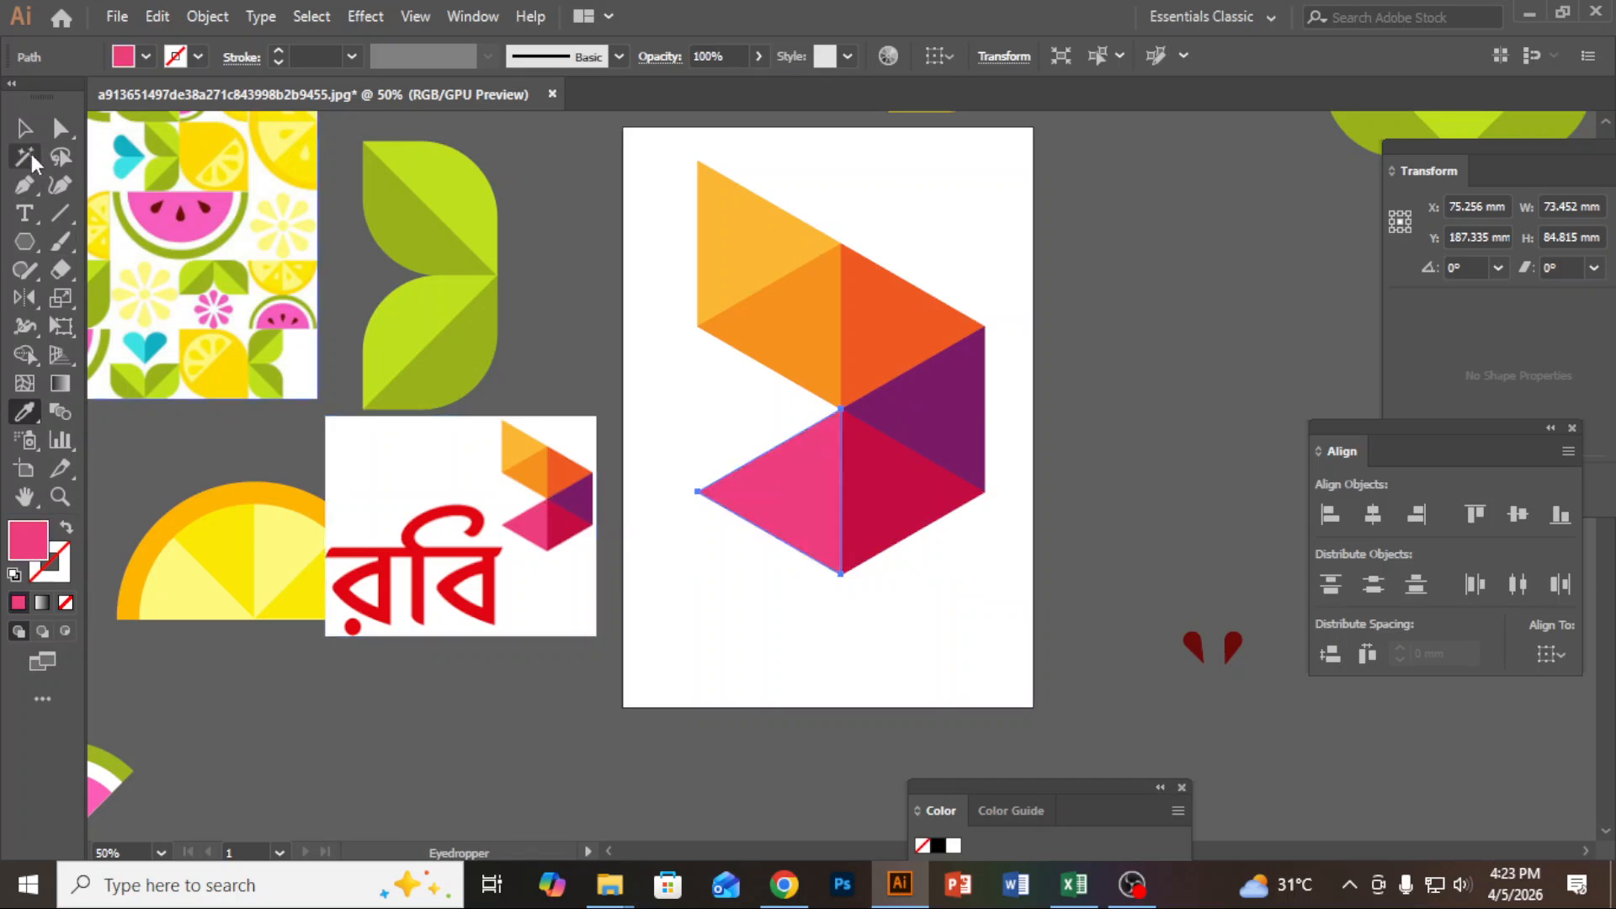
- Move the whole triangular symbol off the artboard into the empty area to its right
key(v)
click(855, 614)
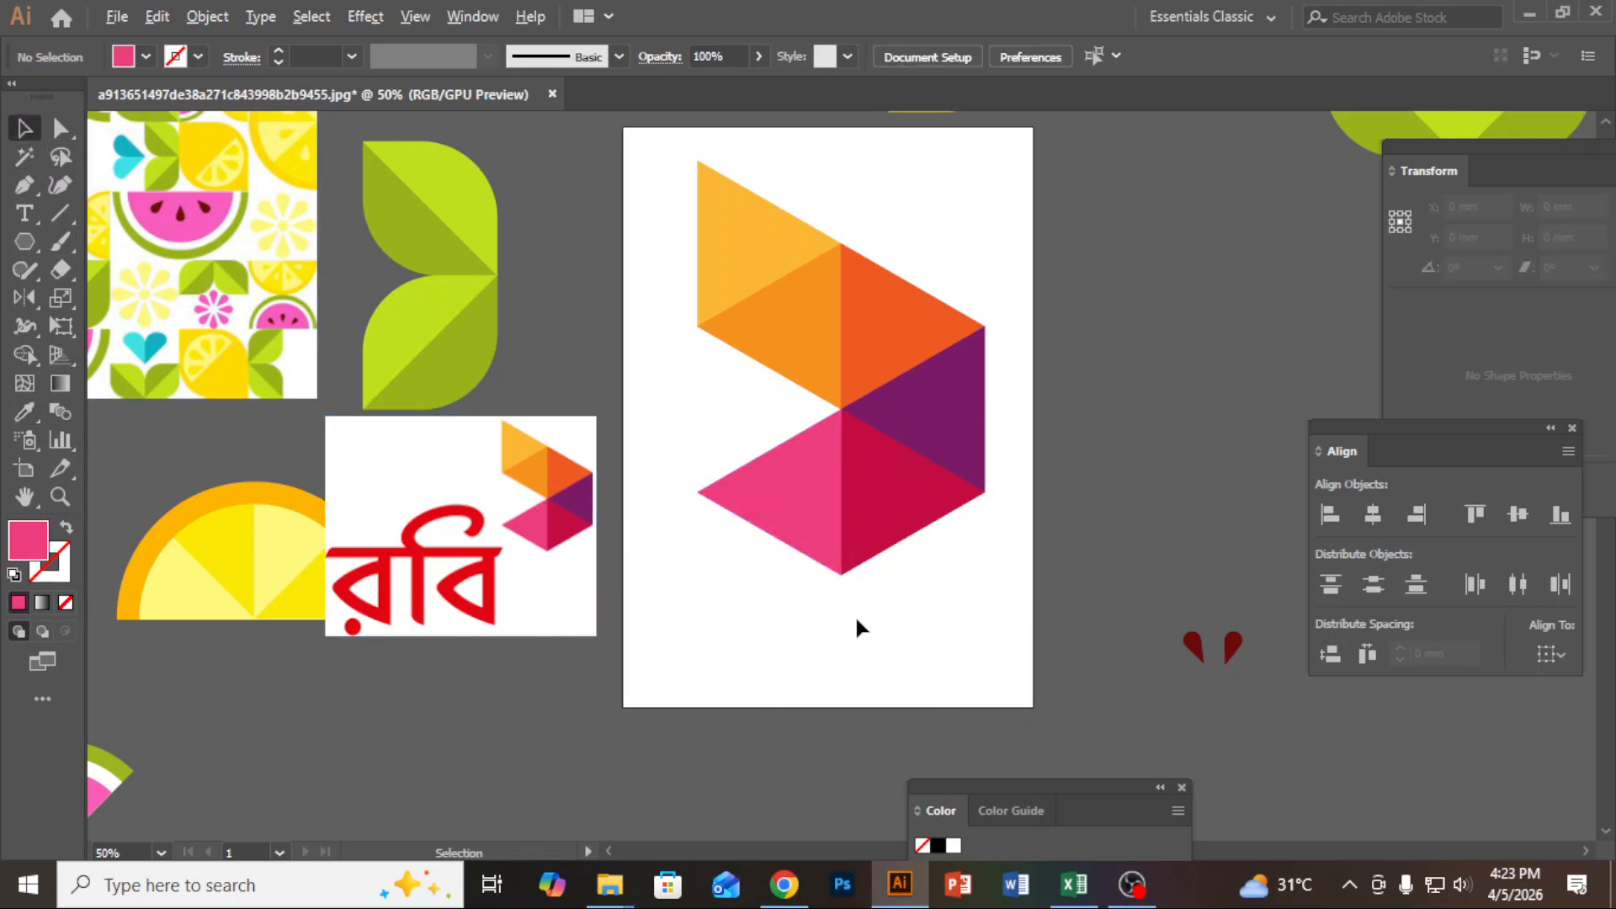
scroll(856, 615, down, 1)
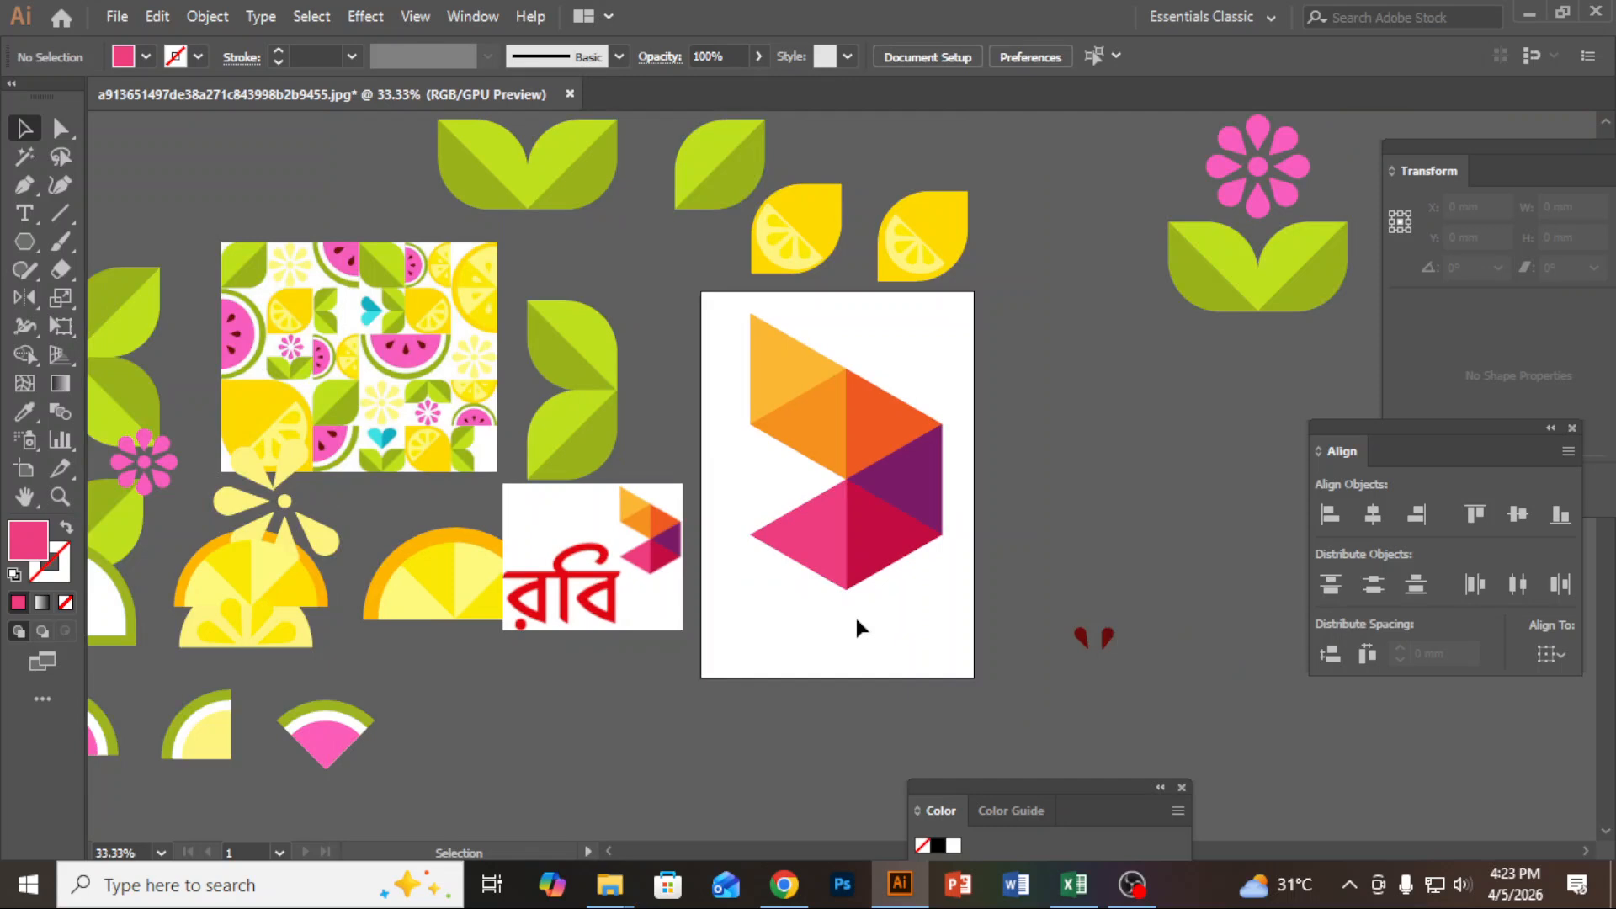
drag(793, 413, 1155, 536)
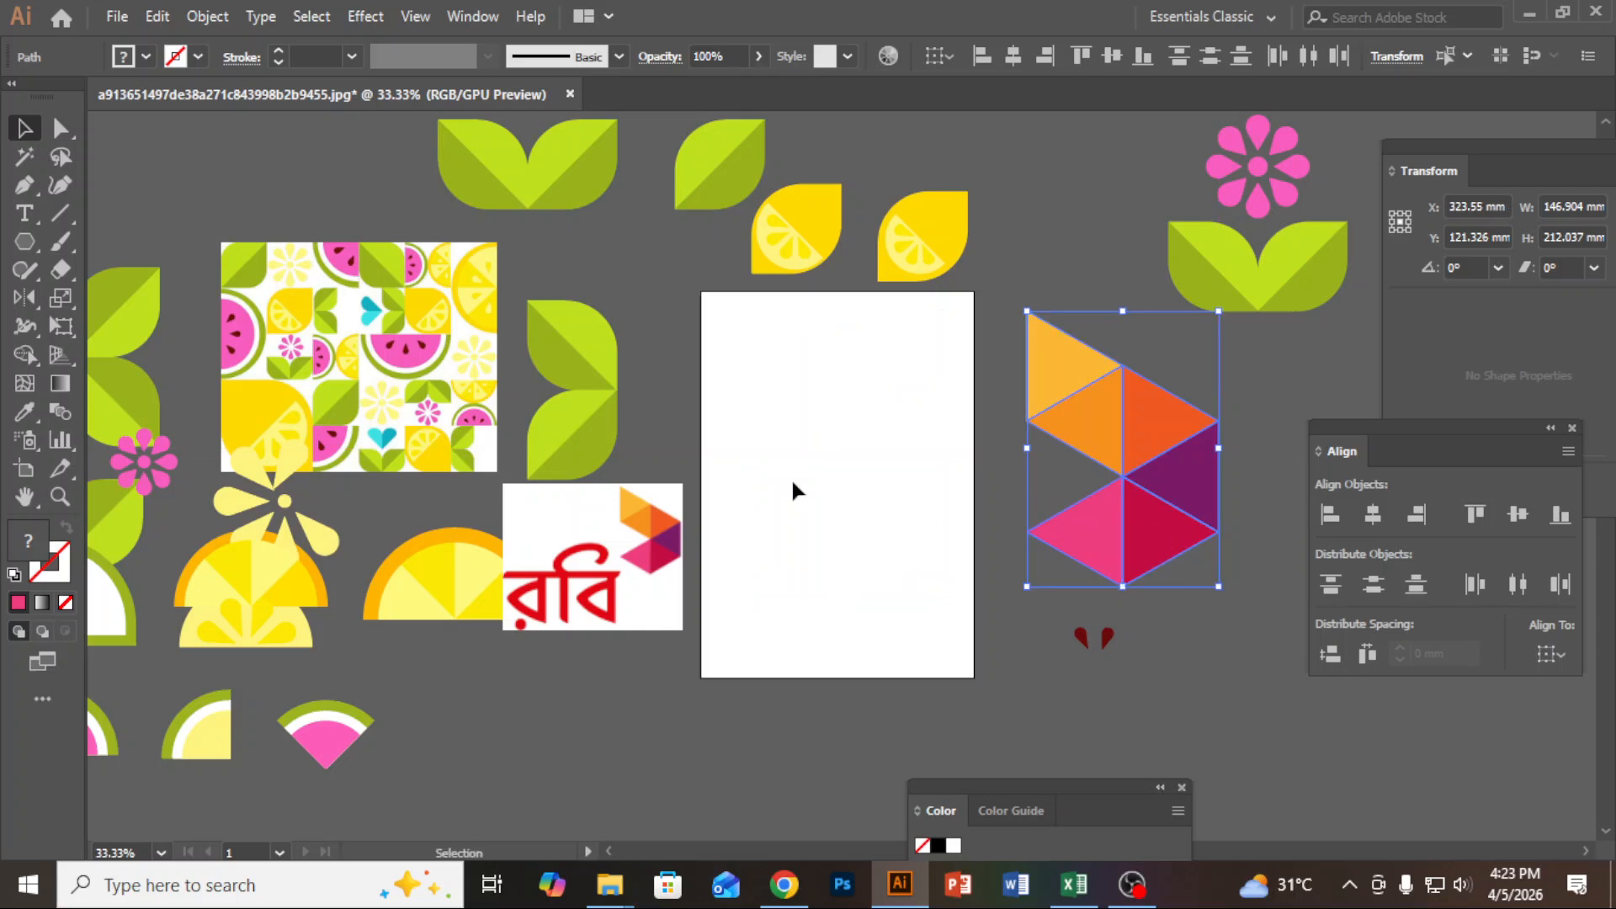
- Draw a pink square about 151.33 mm wide on the empty artboard and shift it up near the middle
drag(38, 229, 96, 235)
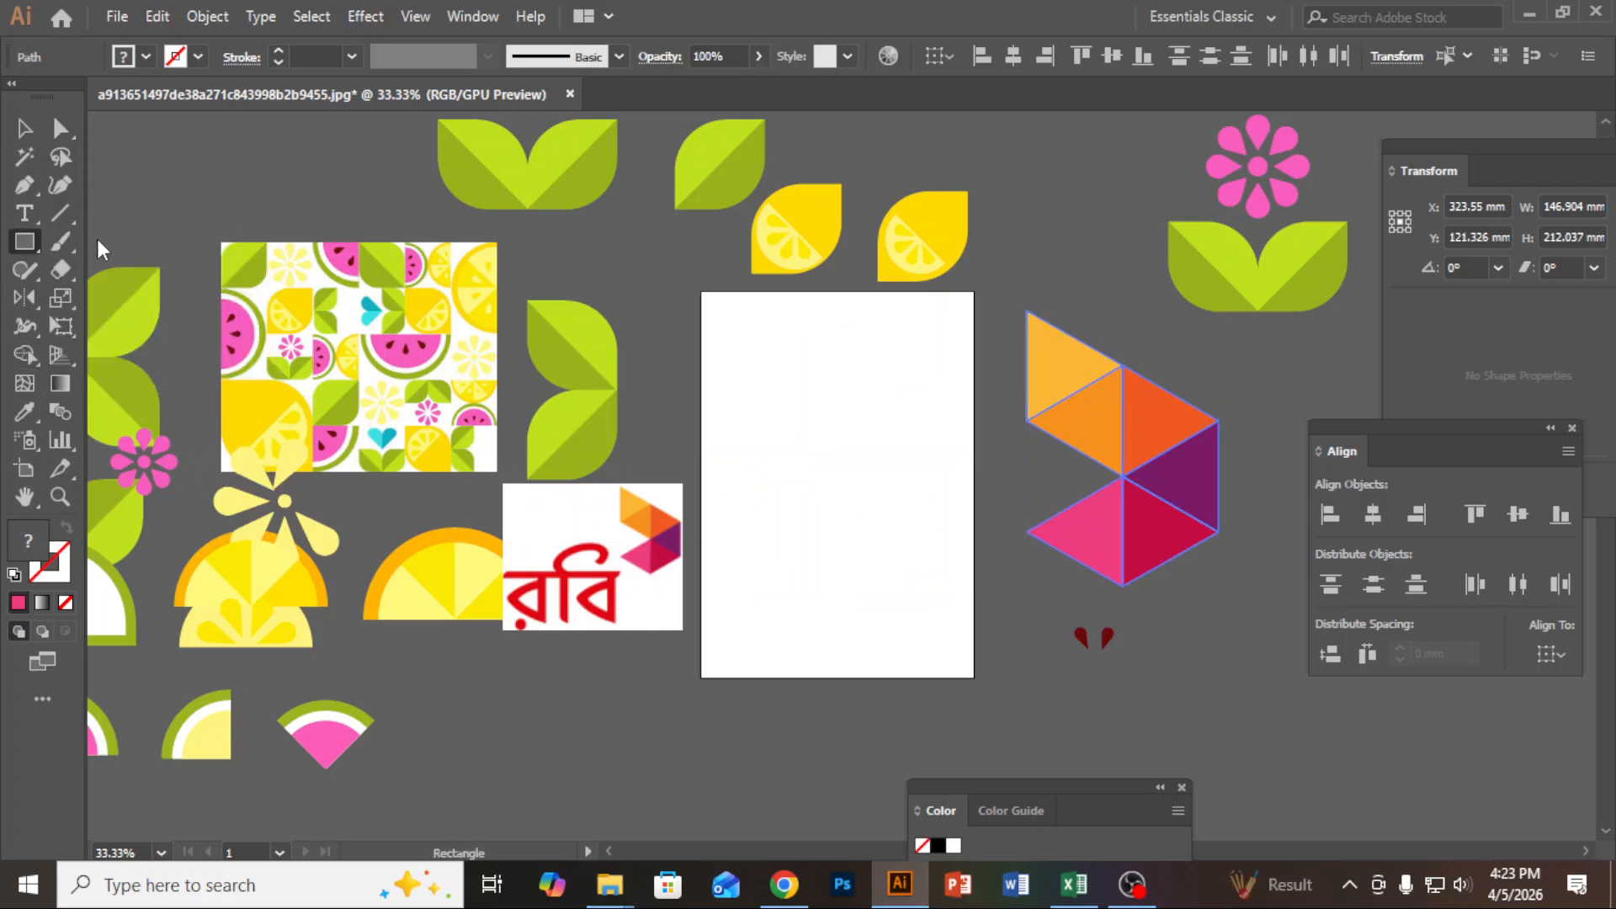
drag(737, 410, 935, 606)
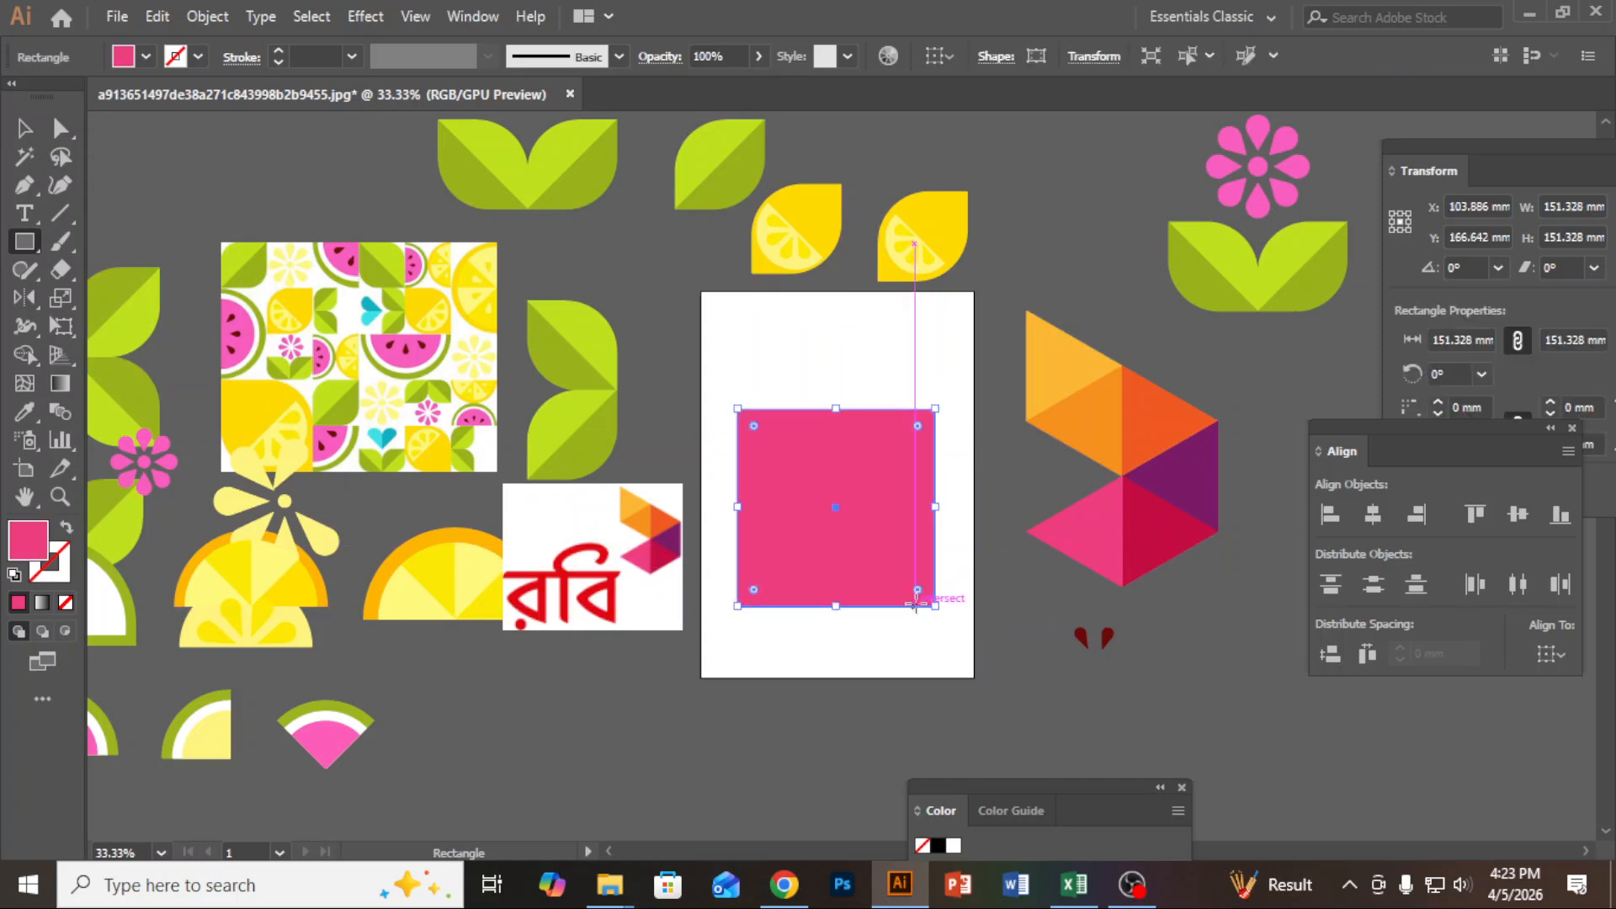
click(24, 128)
drag(822, 455, 817, 431)
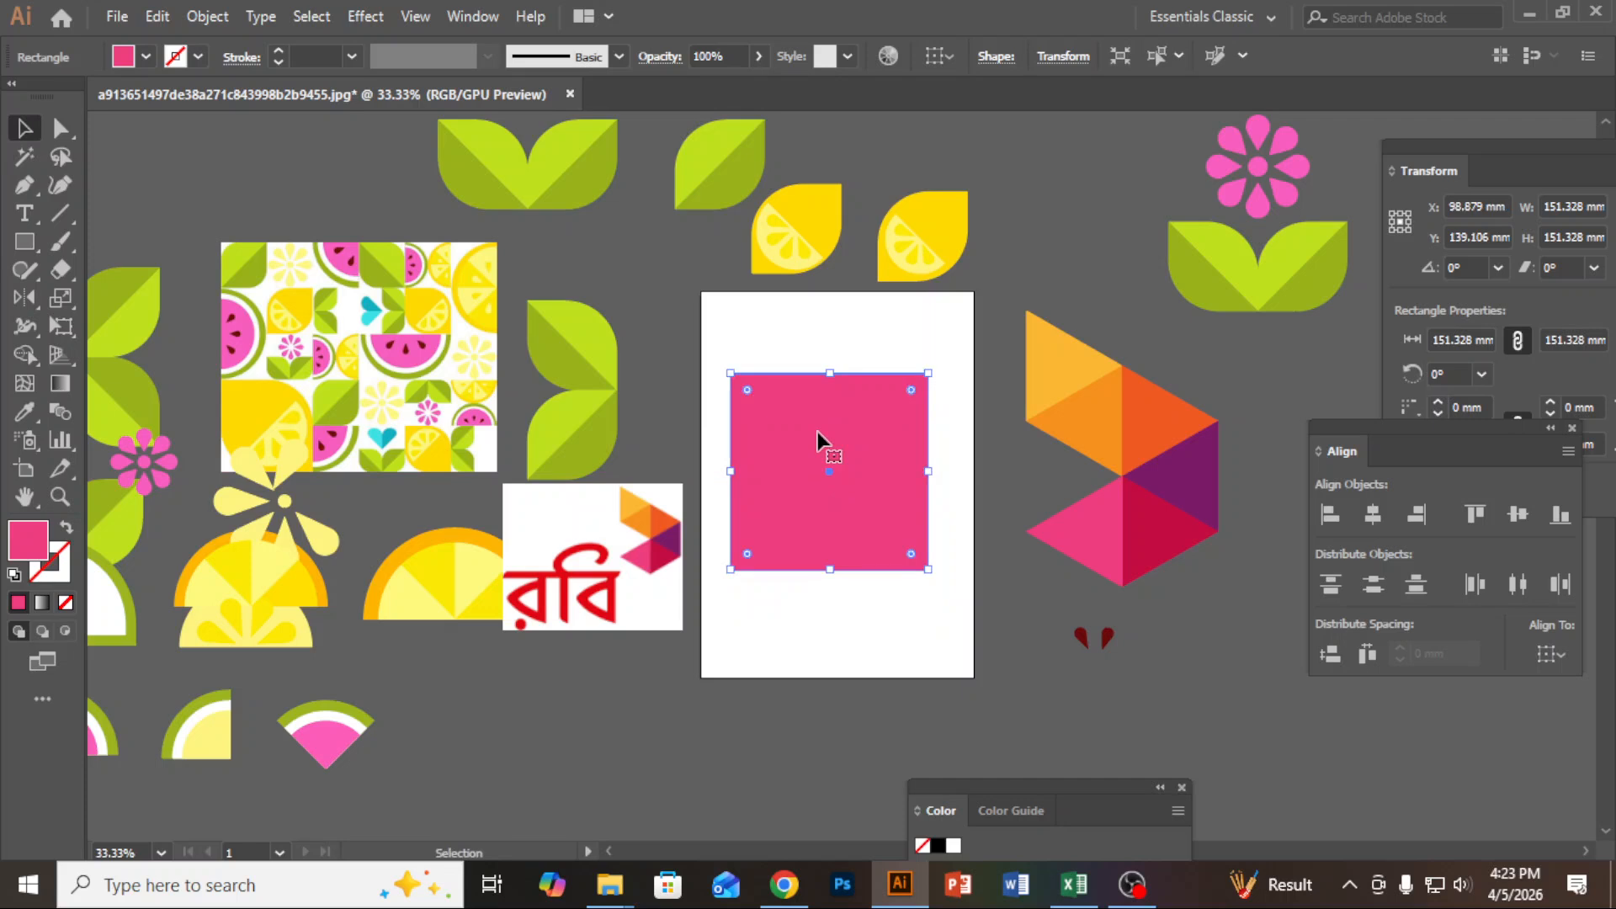
- Set up Split Into Grid for the square with 3 rows and 3 columns, and turn on the preview
click(207, 17)
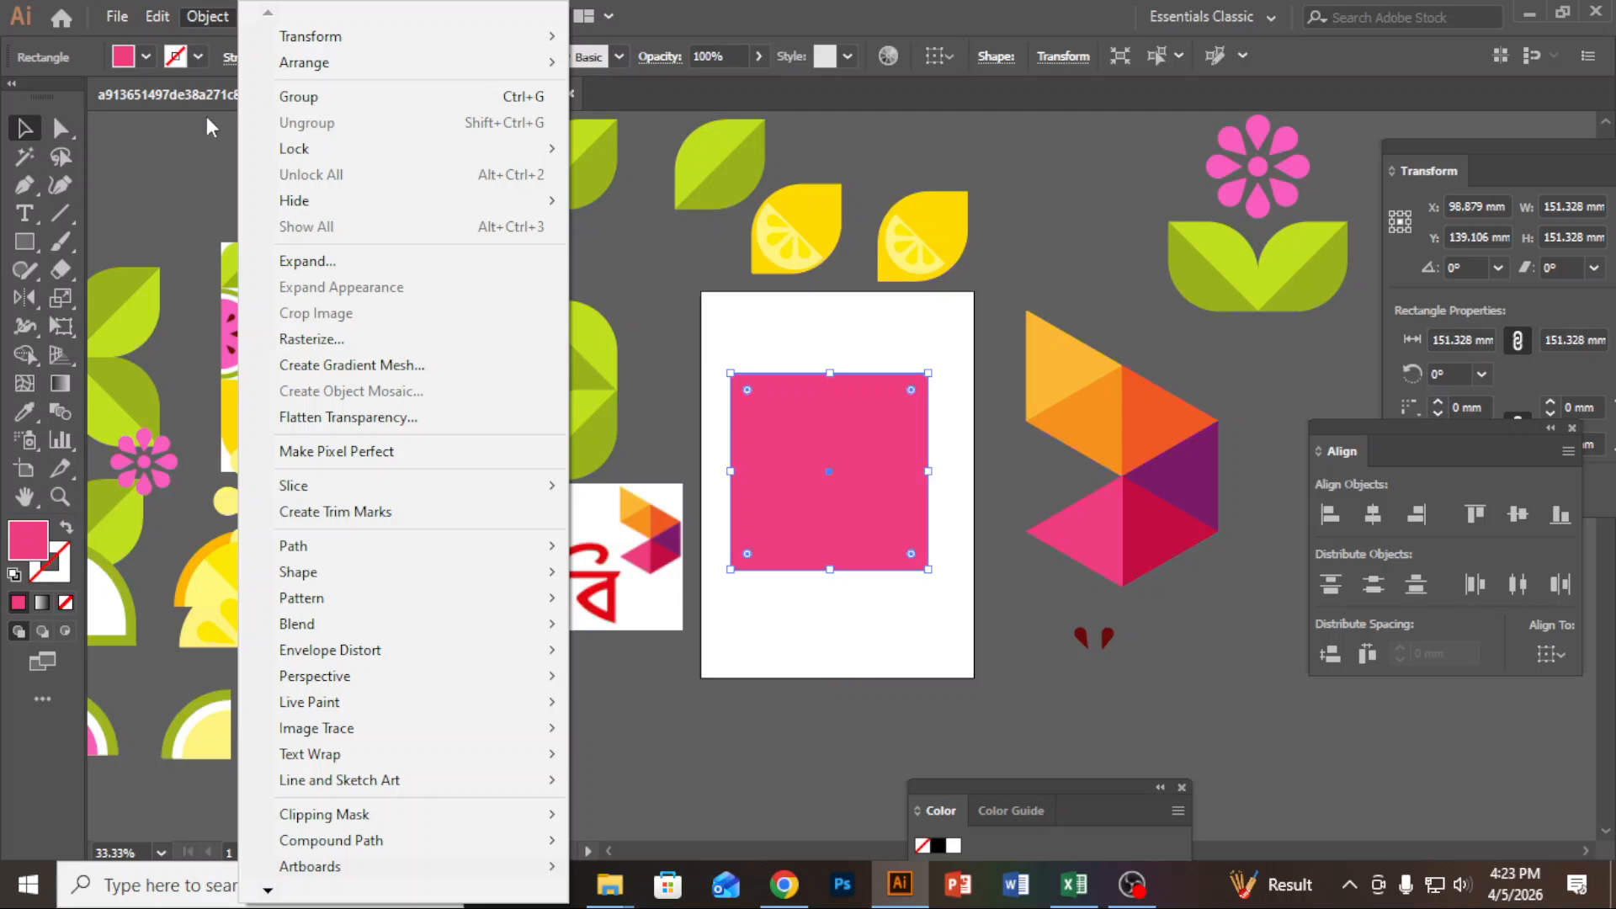
mouse_move(295, 548)
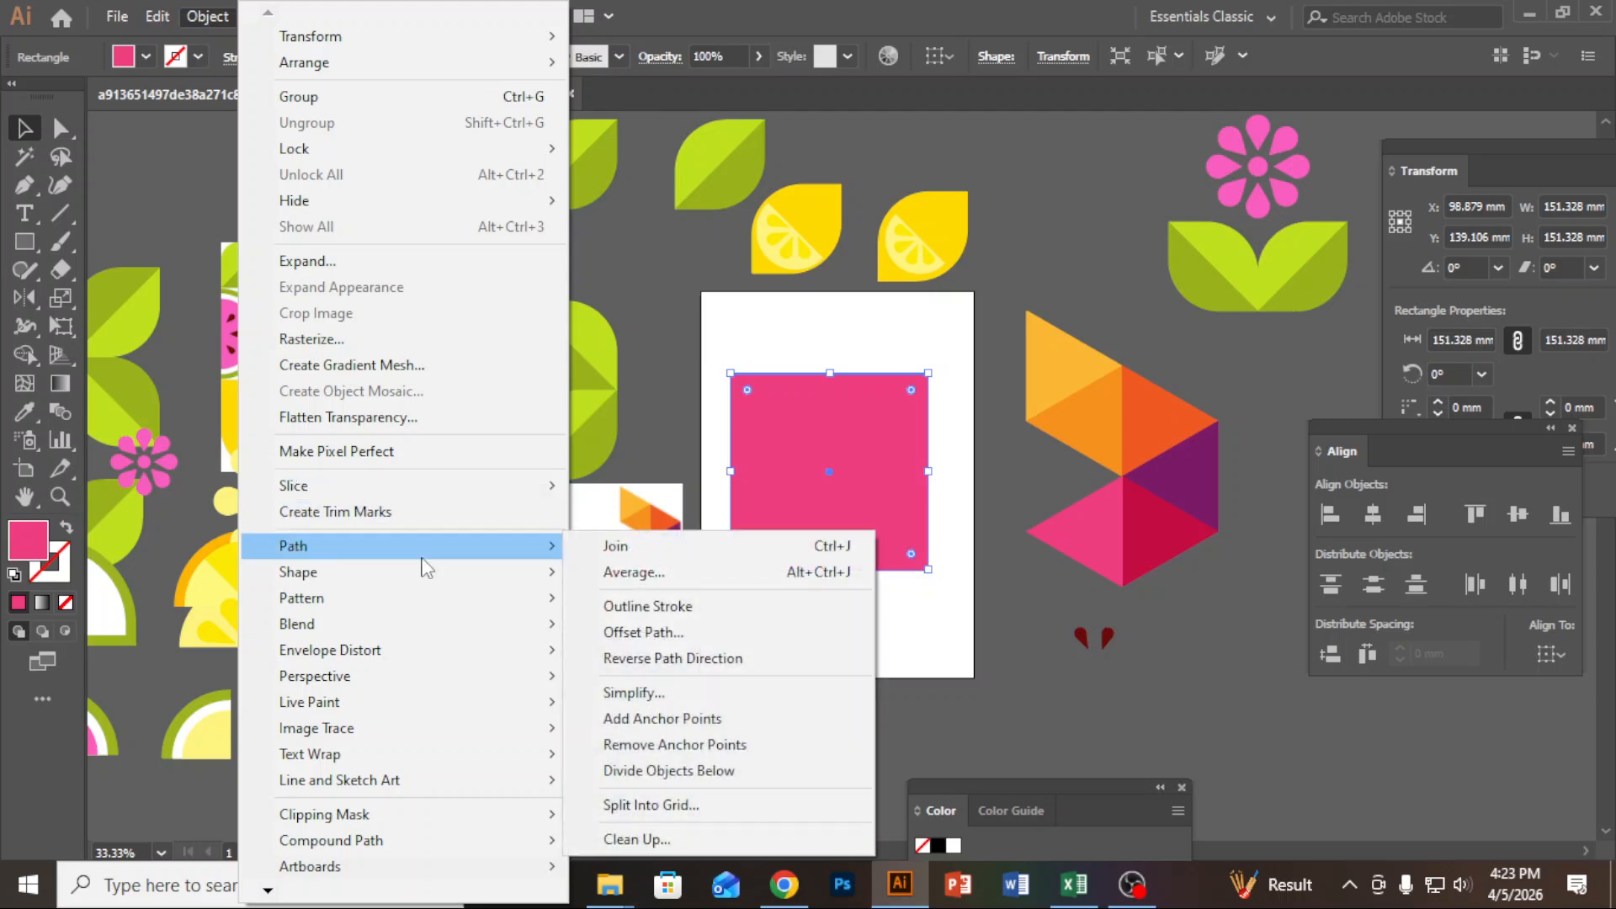
click(739, 803)
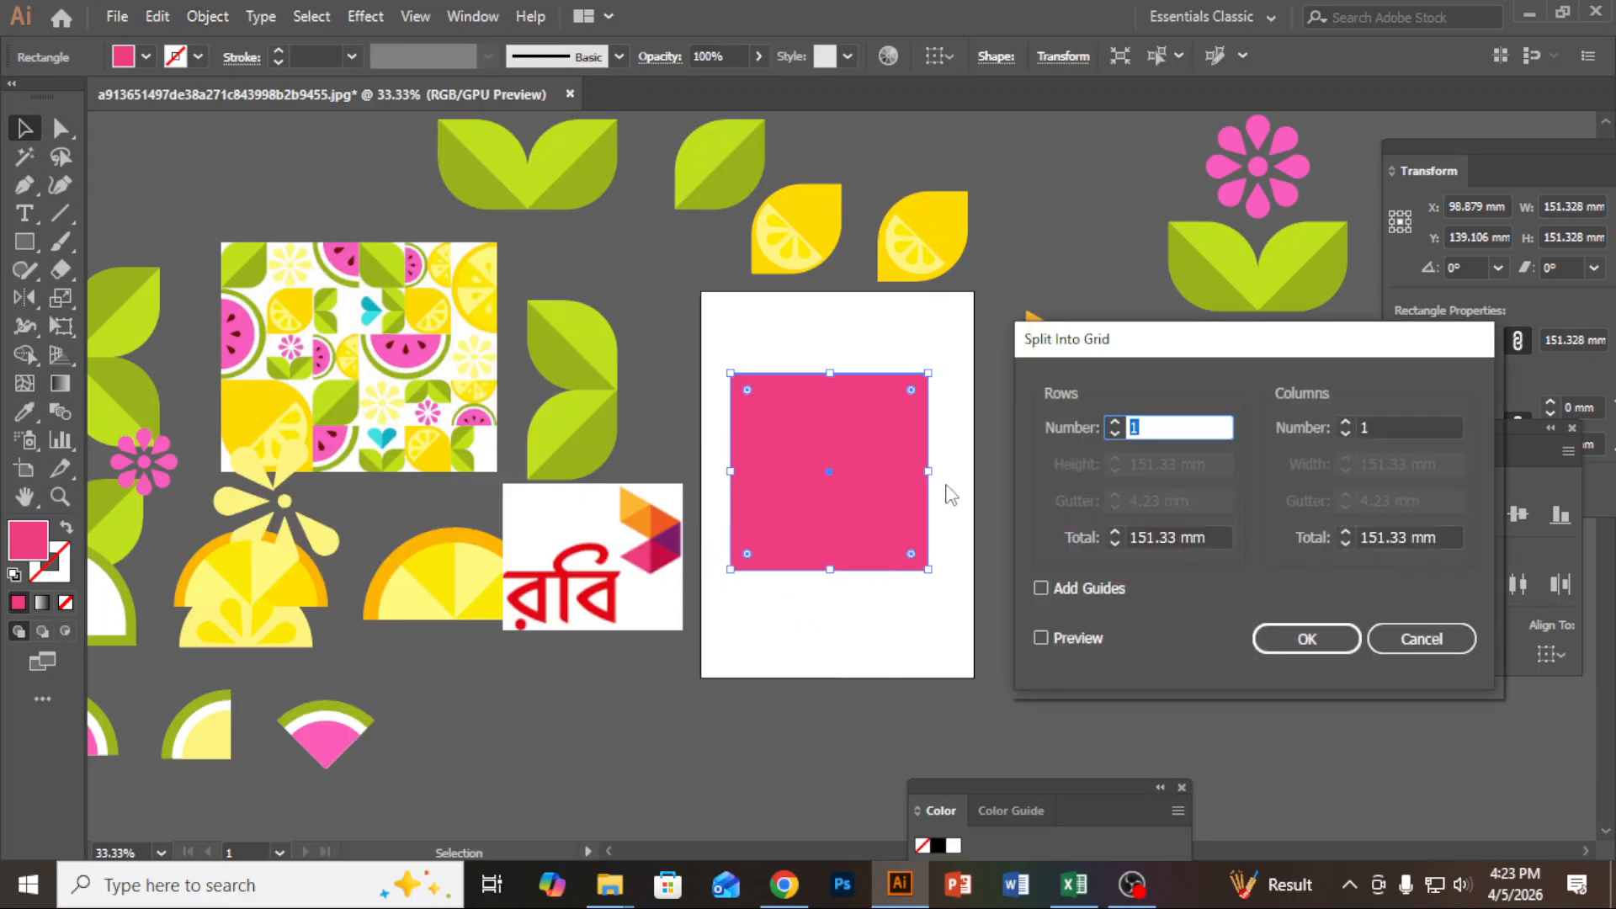
drag(1154, 347, 1126, 262)
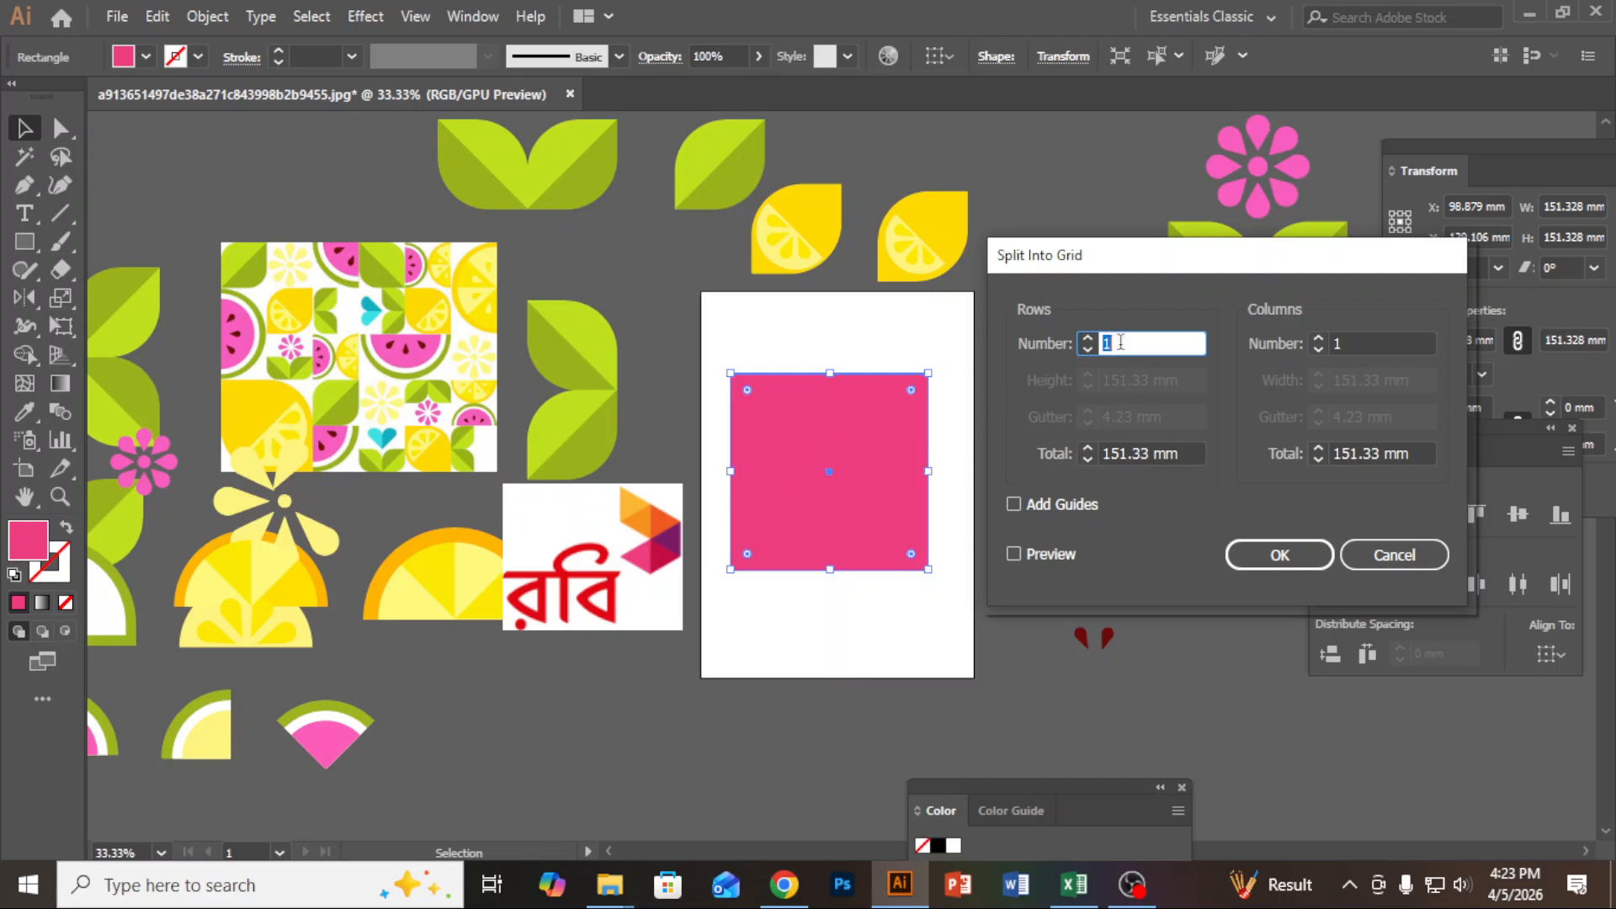
text(3)
click(1319, 345)
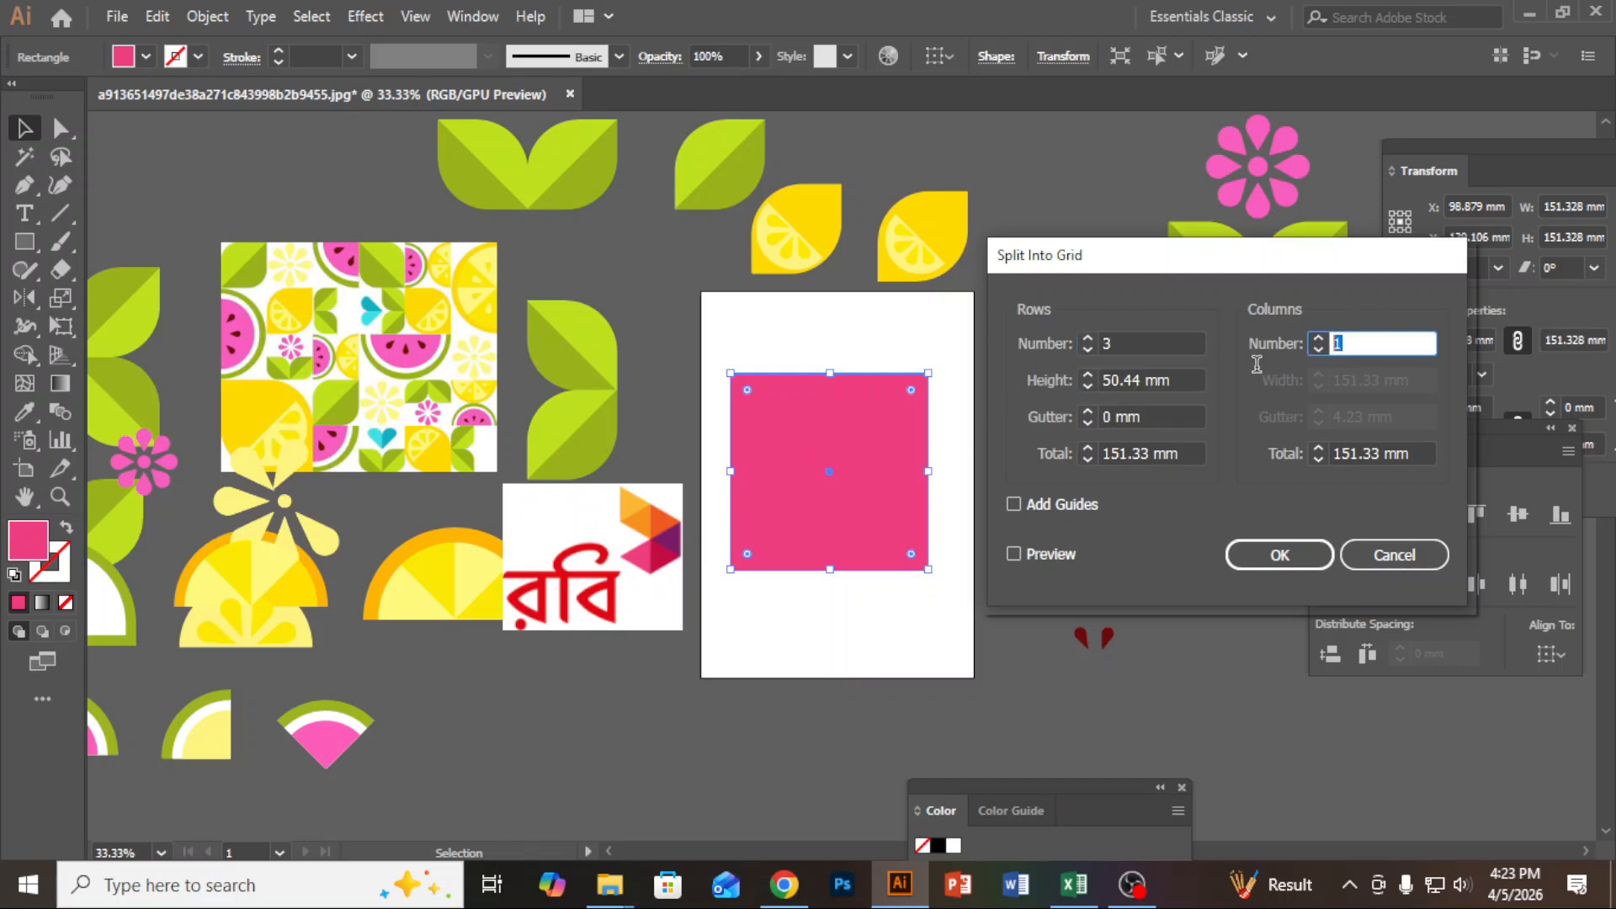
text(3)
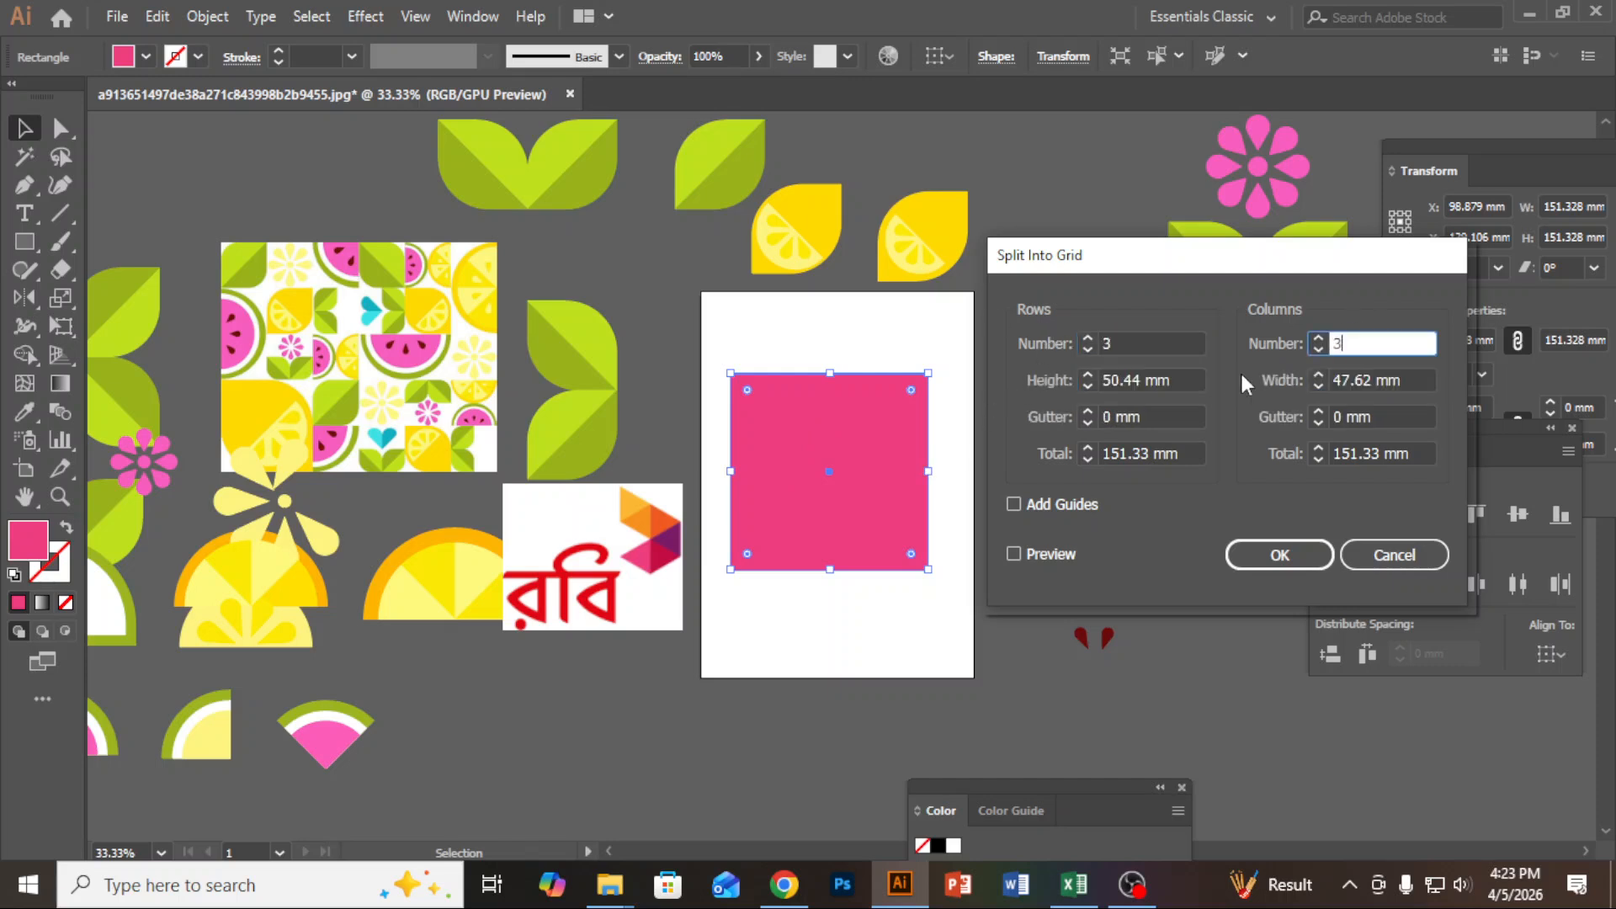
click(1014, 554)
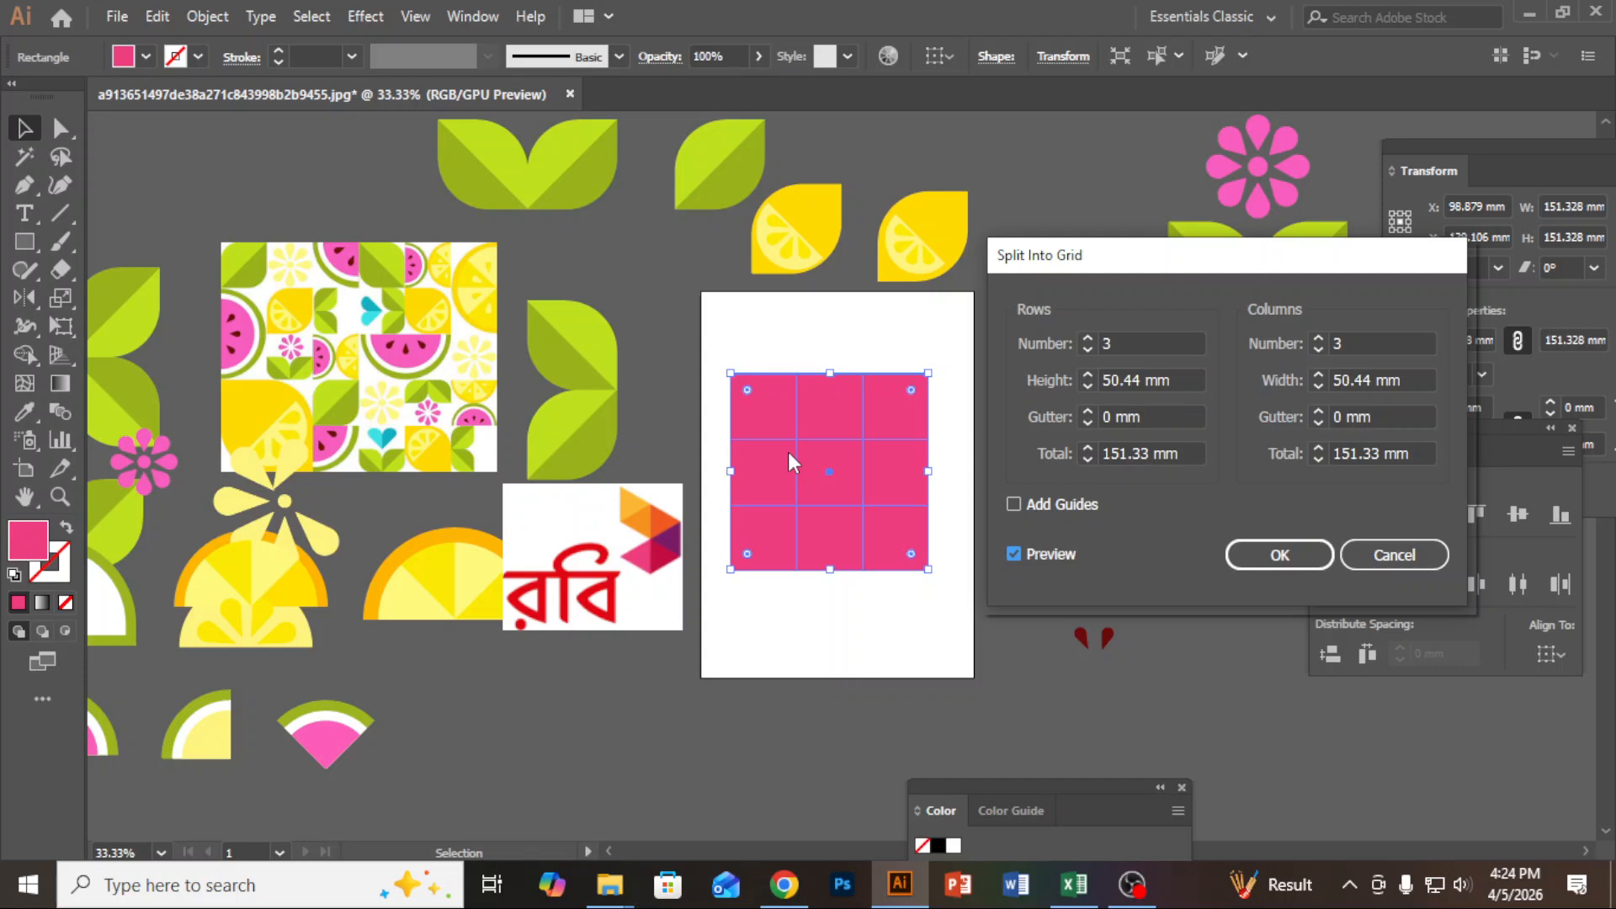
- Set the gutter between the grid's rows to 6 mm
click(1158, 417)
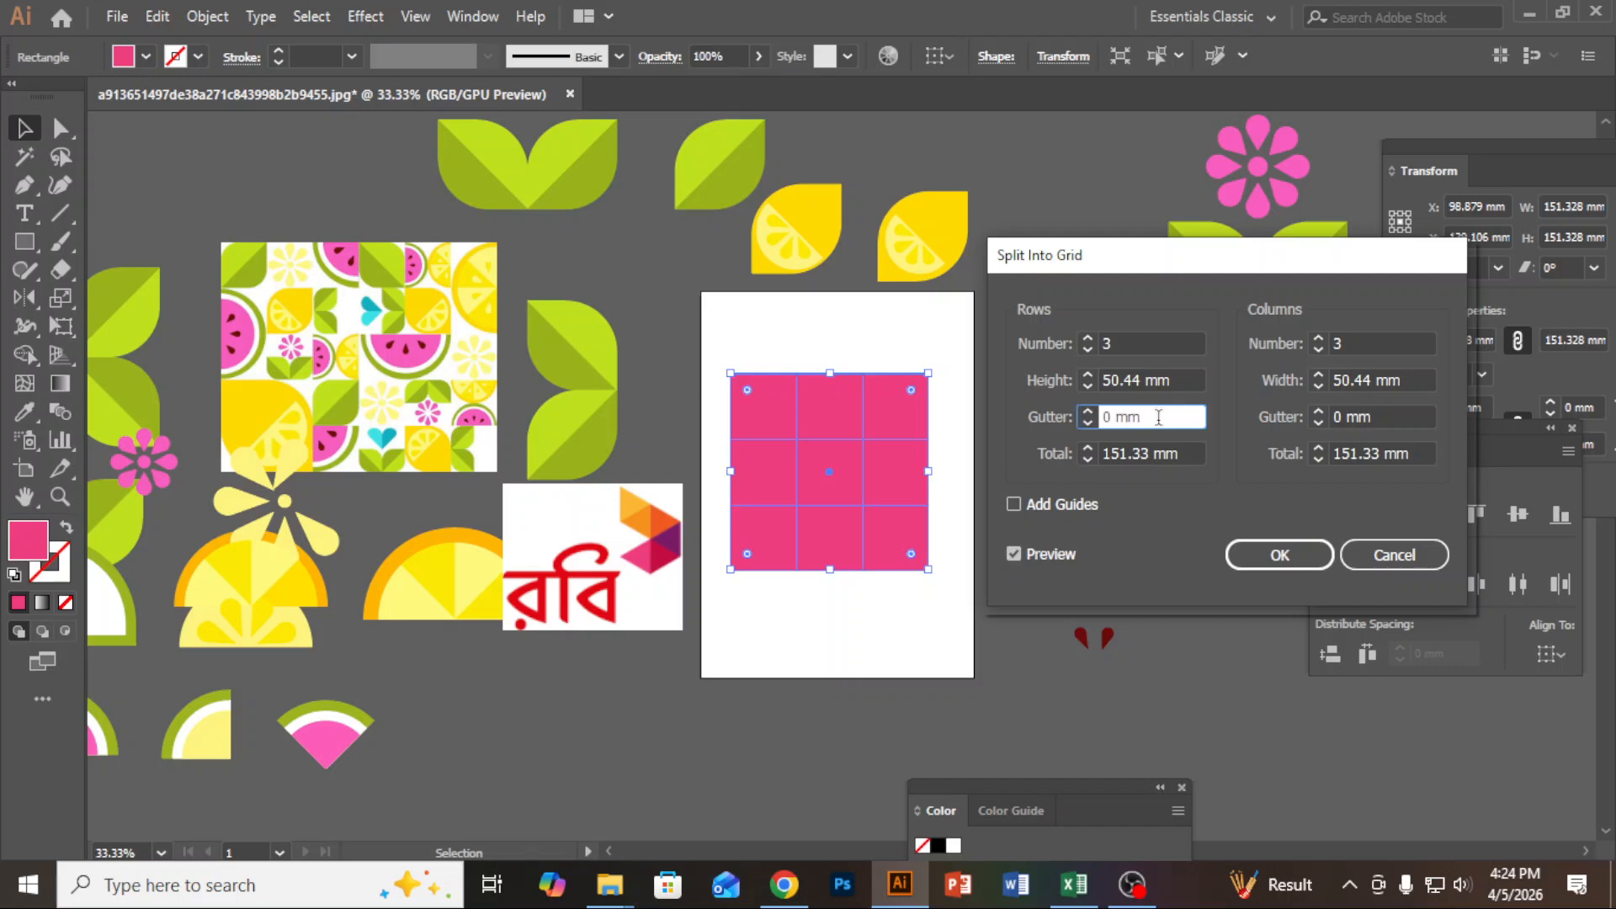
key(Up)
key(Up)
key(Up)
key(Up)
key(Up)
key(Up)
key(Up)
key(Up)
key(Up)
key(Up)
key(Up)
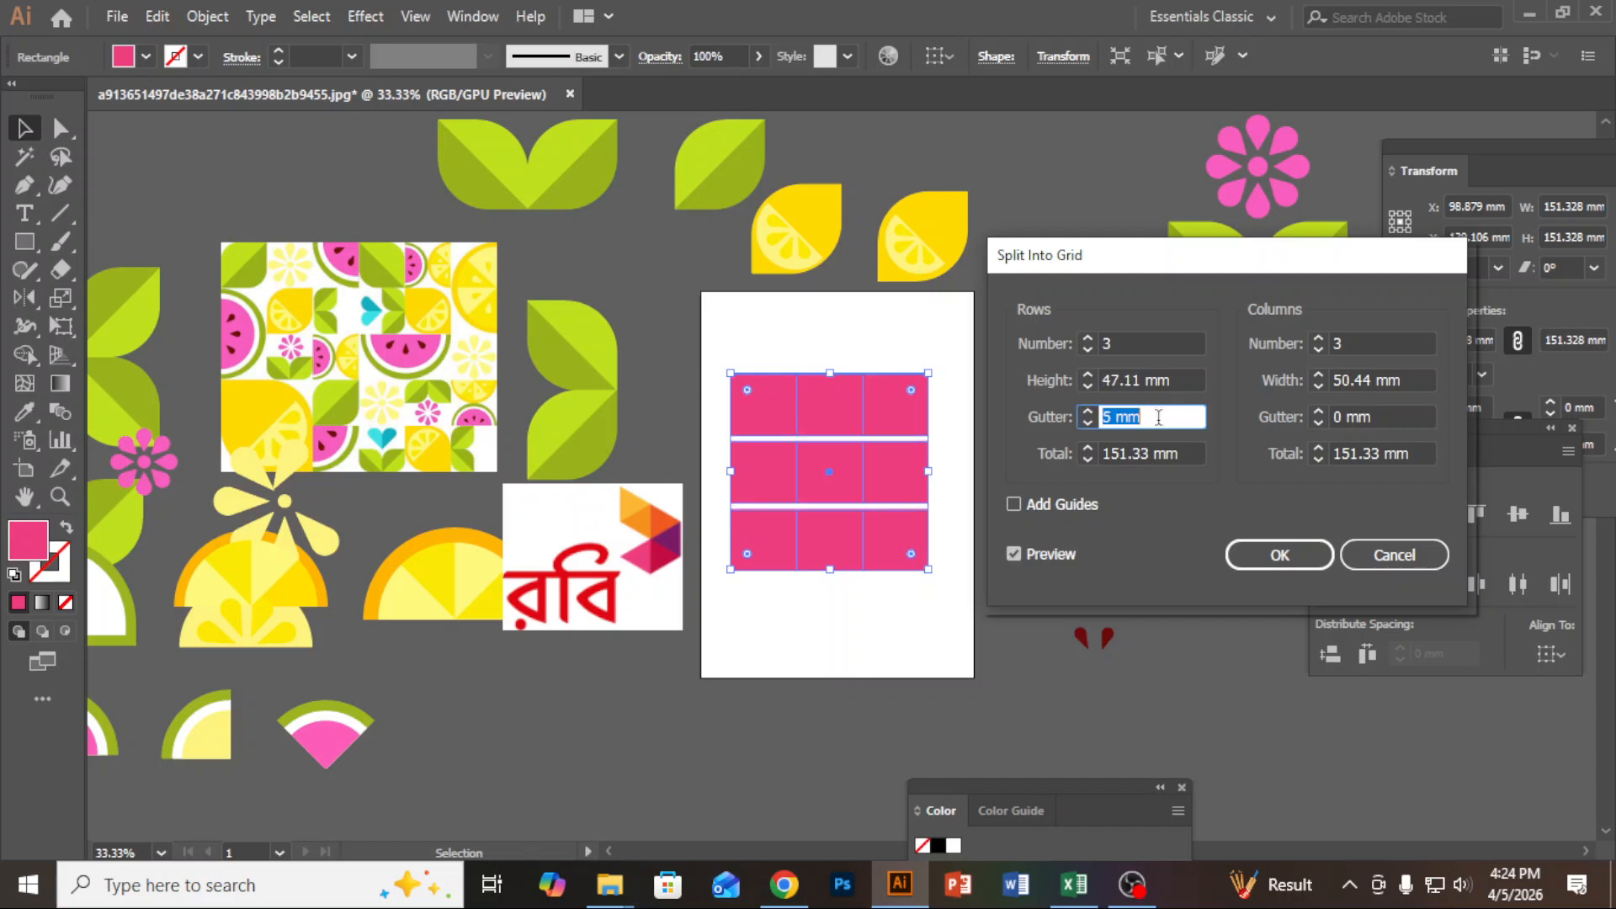
key(Down)
key(Down)
key(Down)
key(Down)
key(Down)
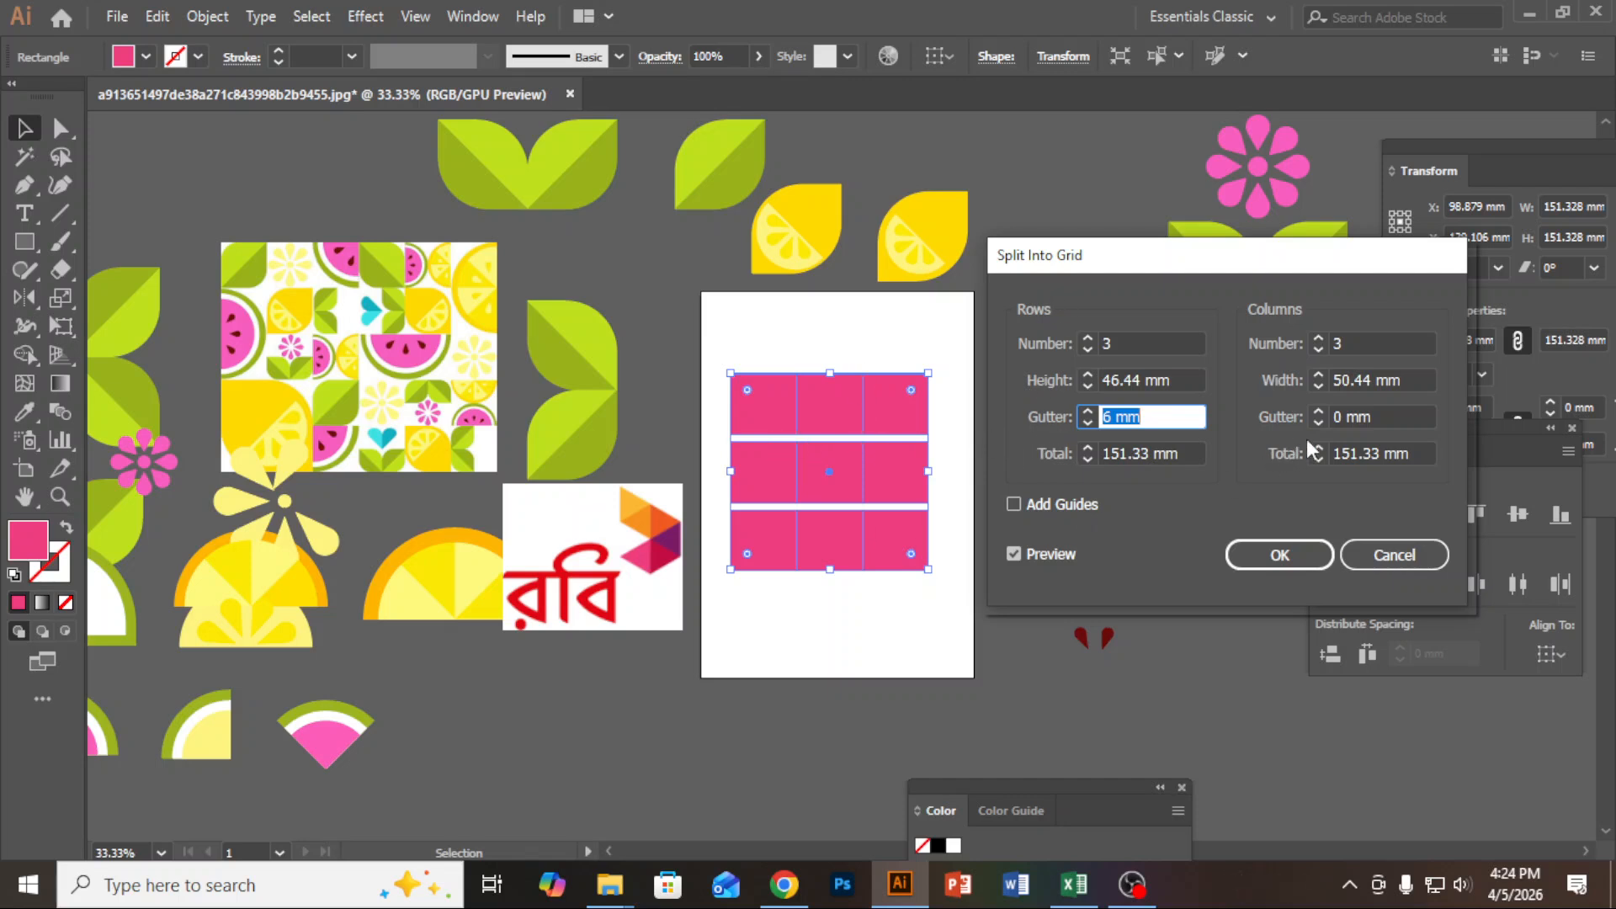
- Set the gutter between the grid's columns to 6 mm, apply the split and deselect the resulting squares
click(1391, 416)
key(Up)
key(Up)
key(Up)
key(Up)
key(Up)
key(Up)
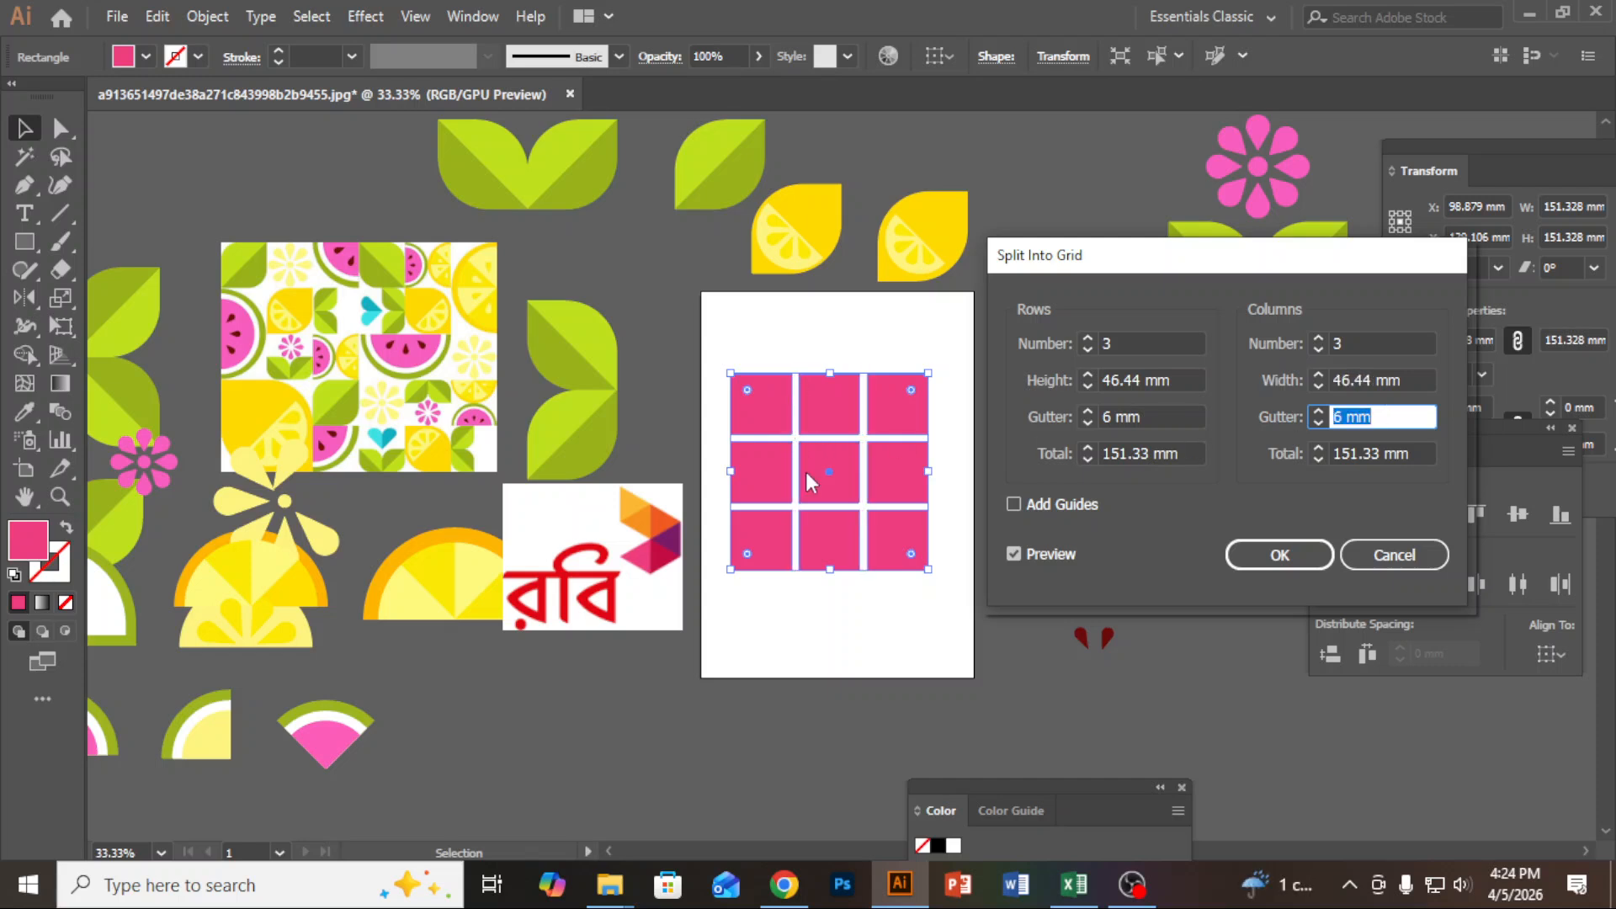
click(1267, 560)
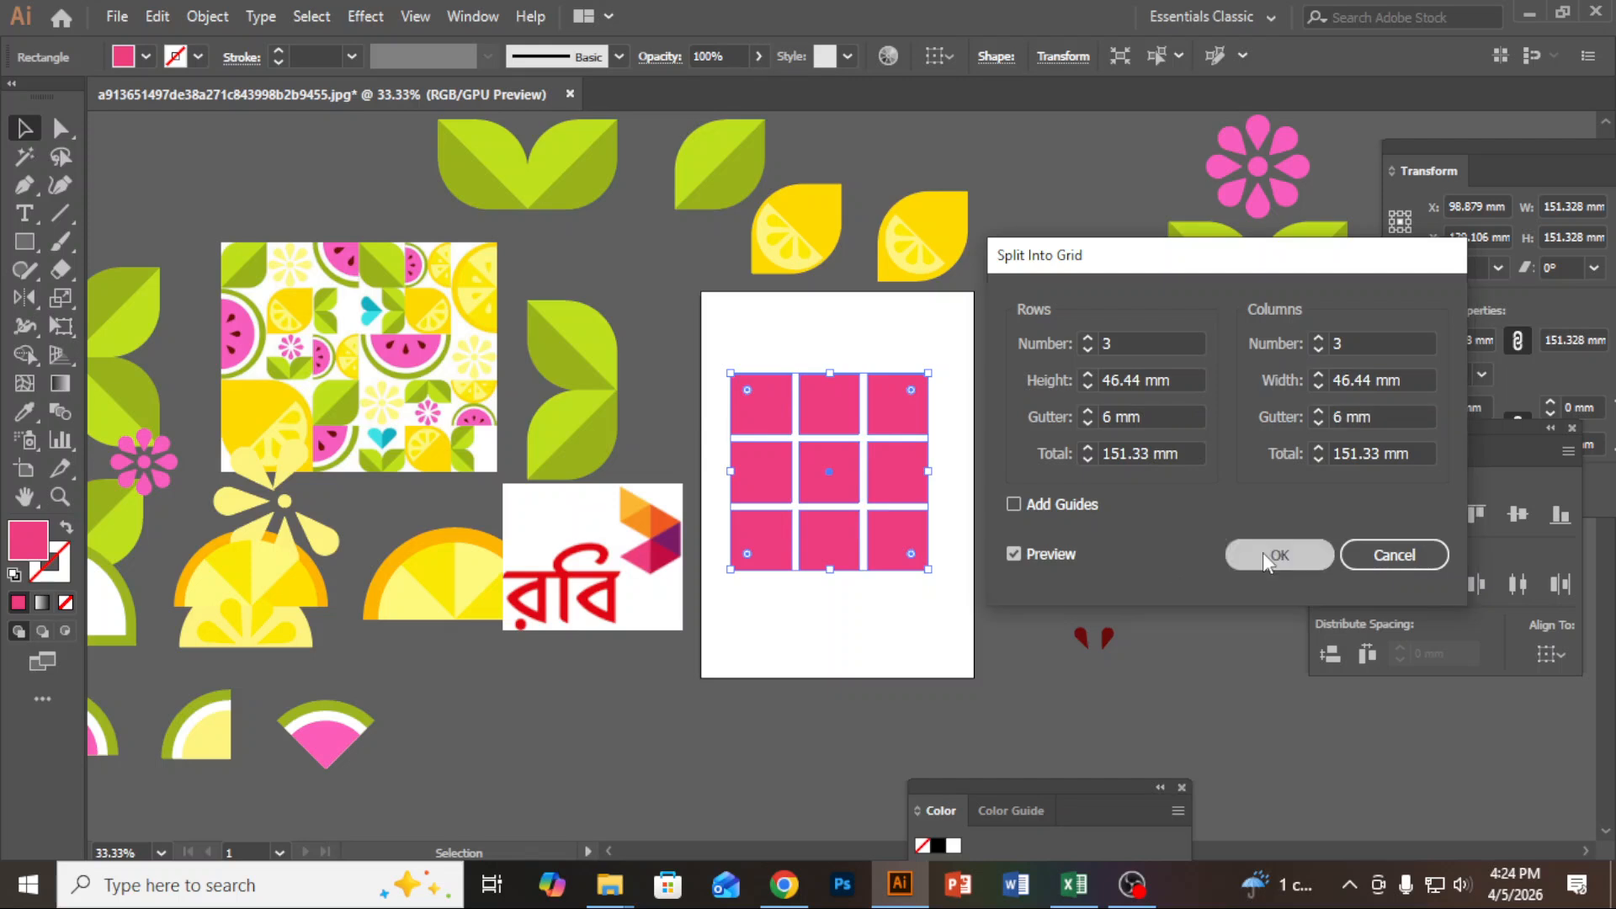
click(954, 436)
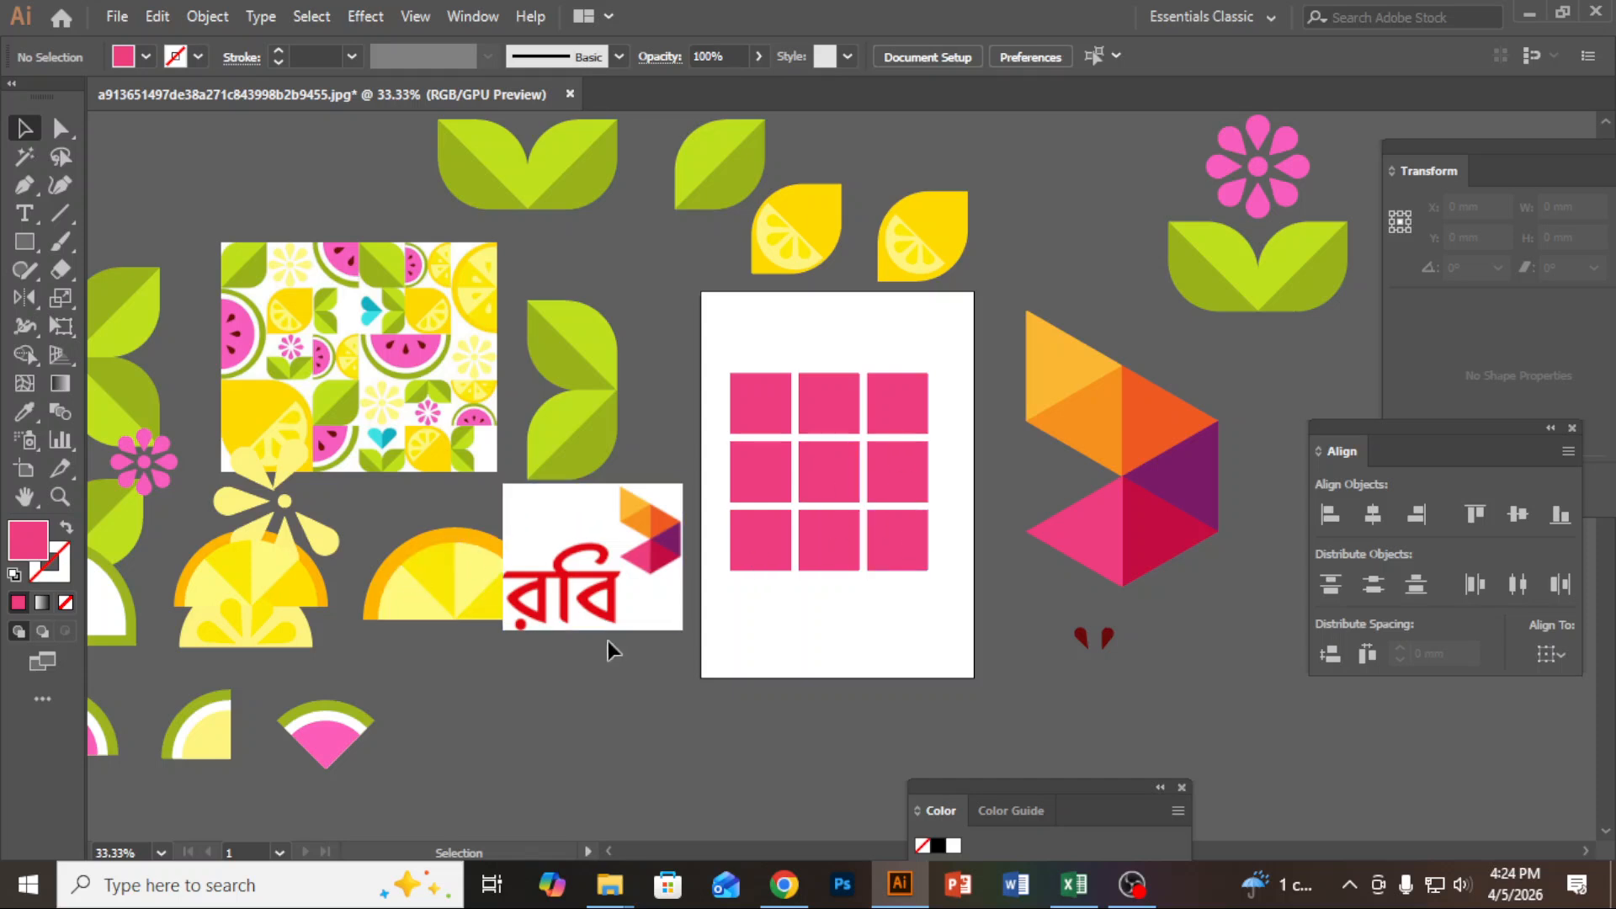
mouse_move(1132, 875)
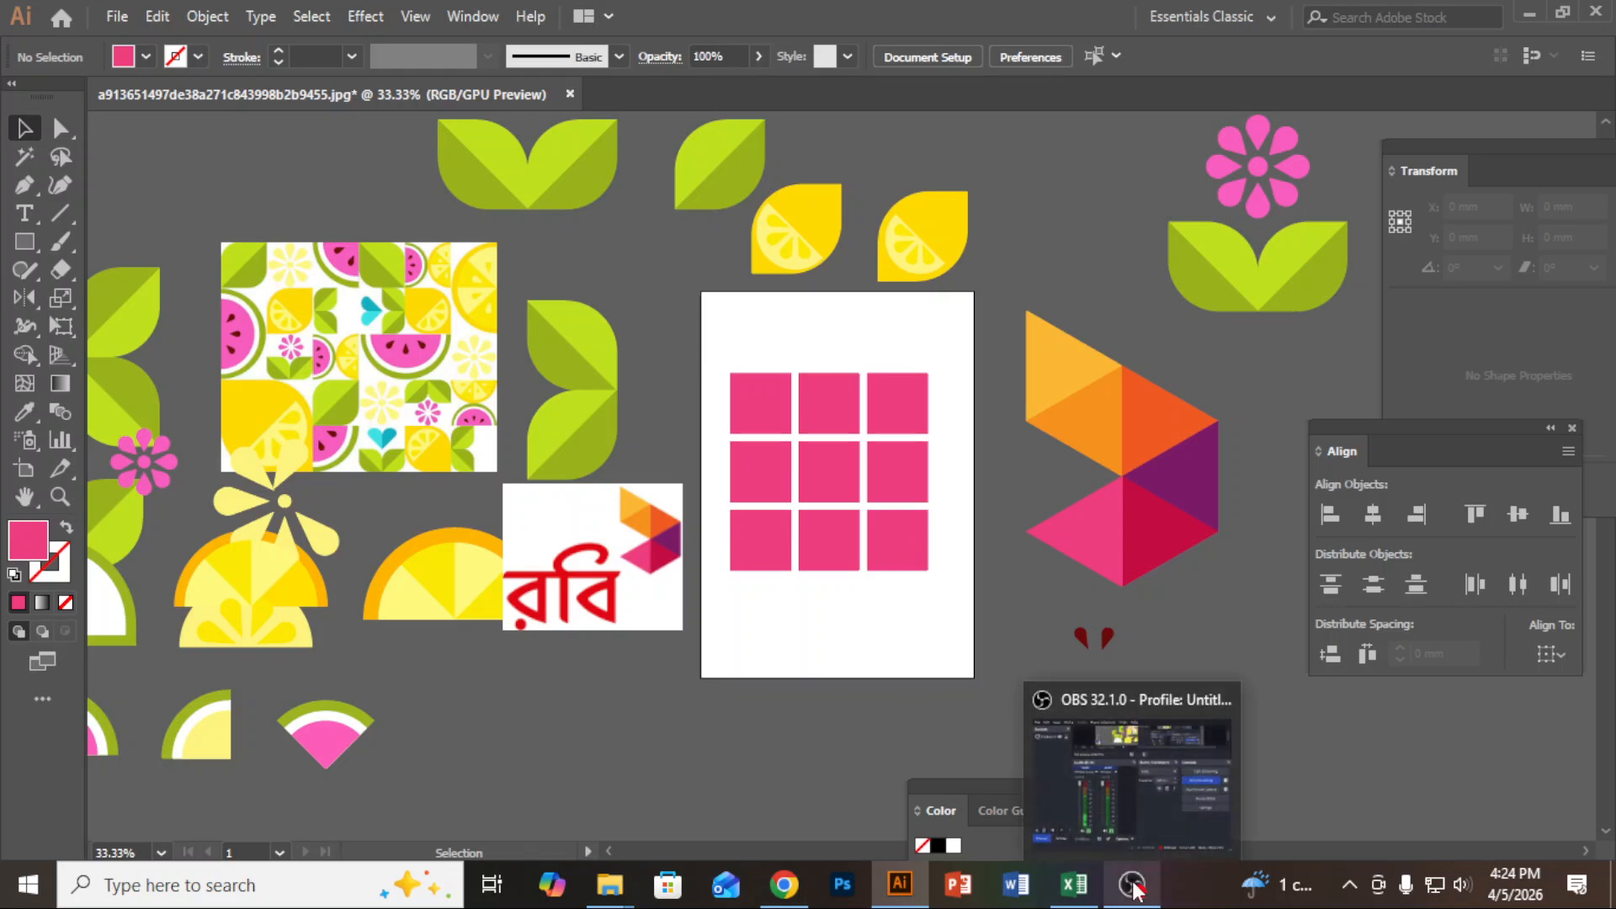